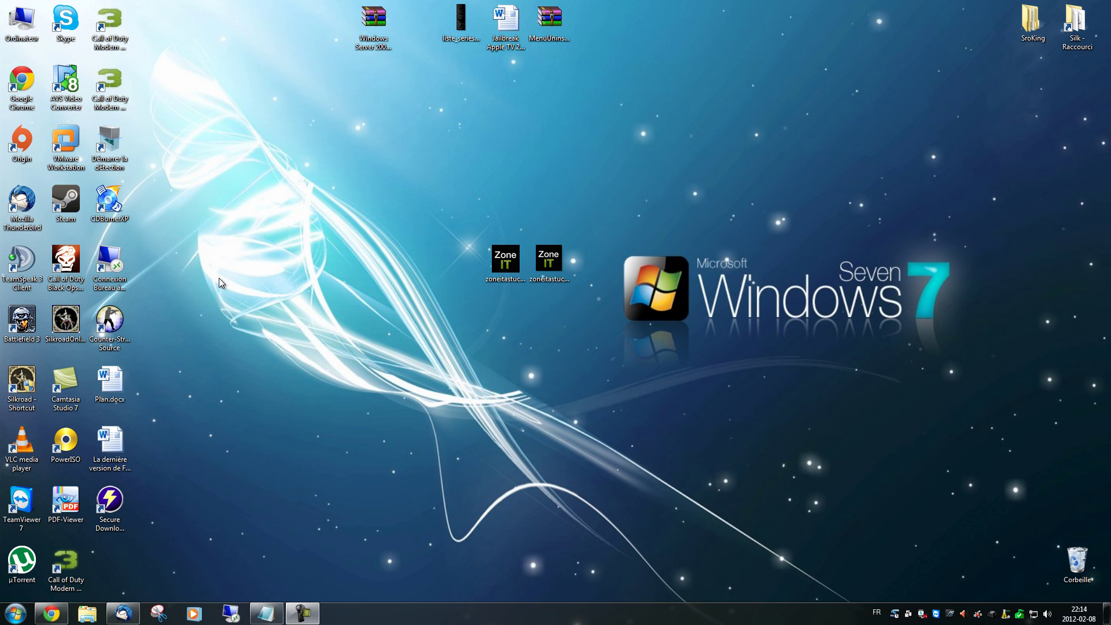
Search Google for 'wordpress fr' in a new Chrome tab
click(52, 615)
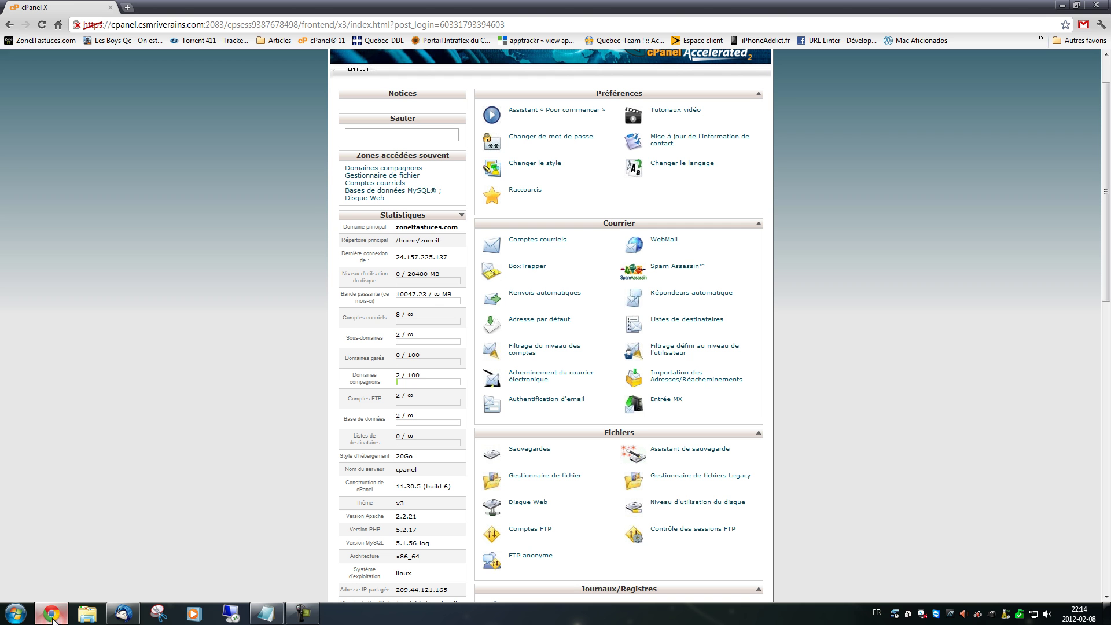
click(127, 7)
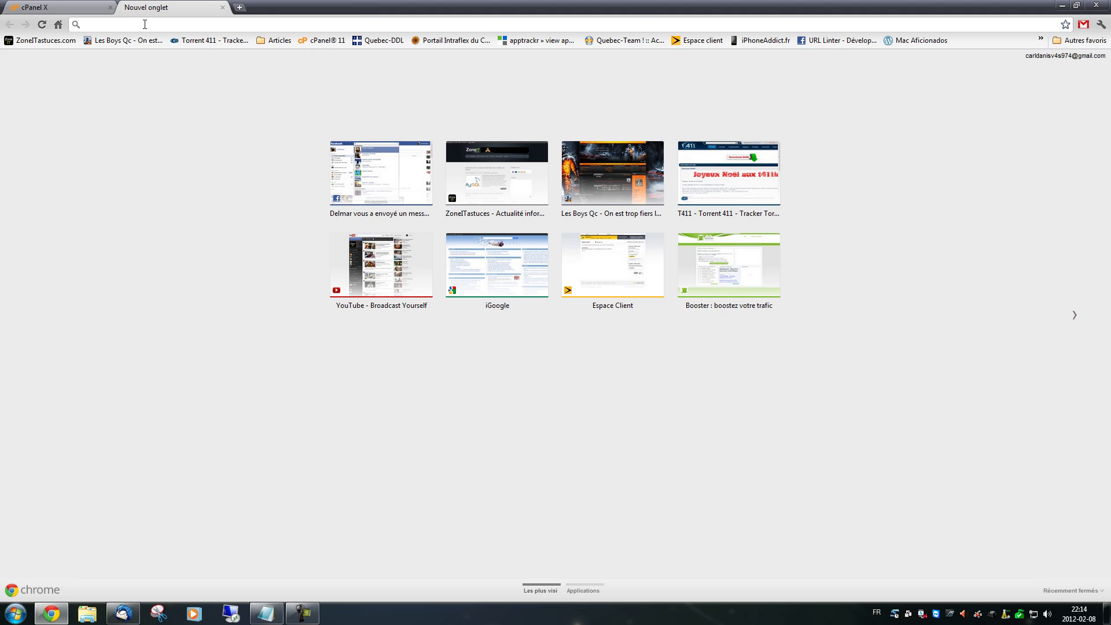
text(wo)
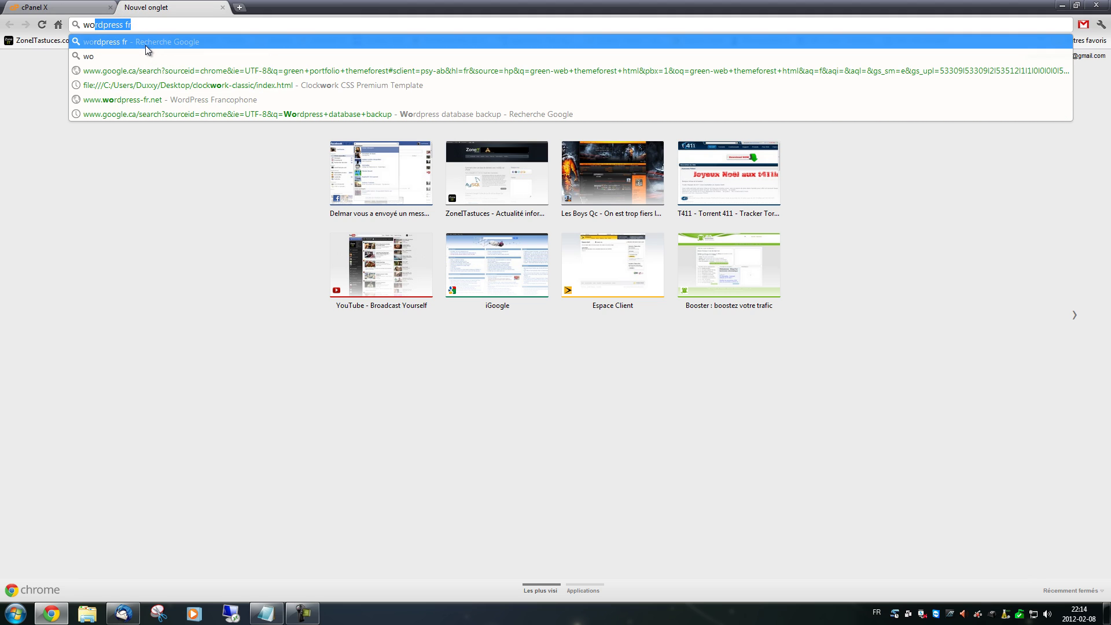
text(rd)
key(Return)
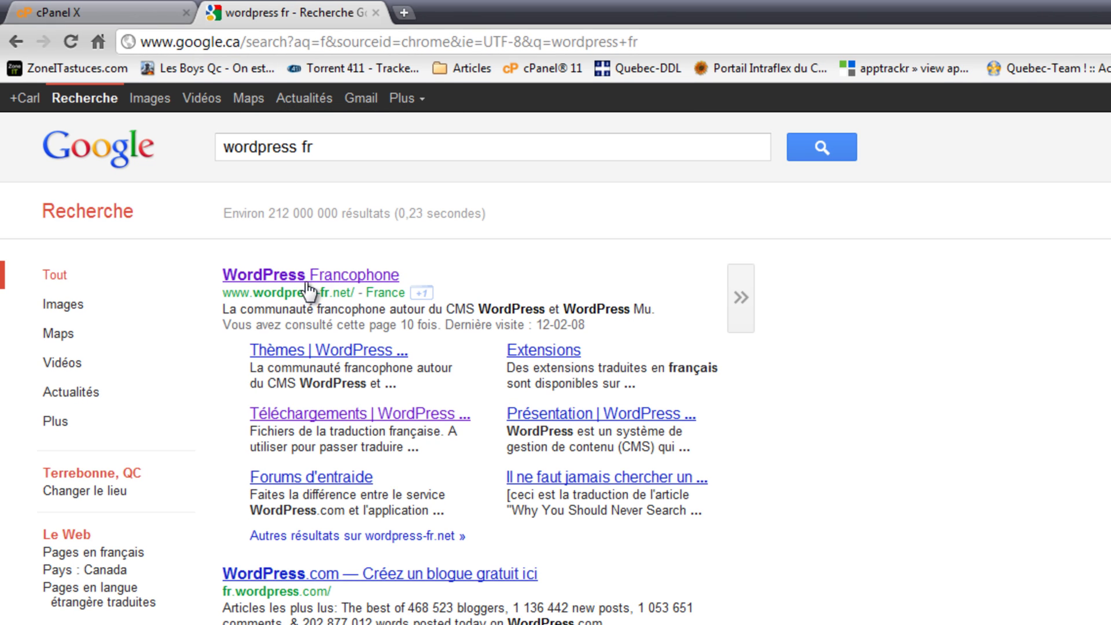
Download wordpress-3.3.1-fr_FR.zip from WordPress Francophone and open it in WinRAR
click(343, 276)
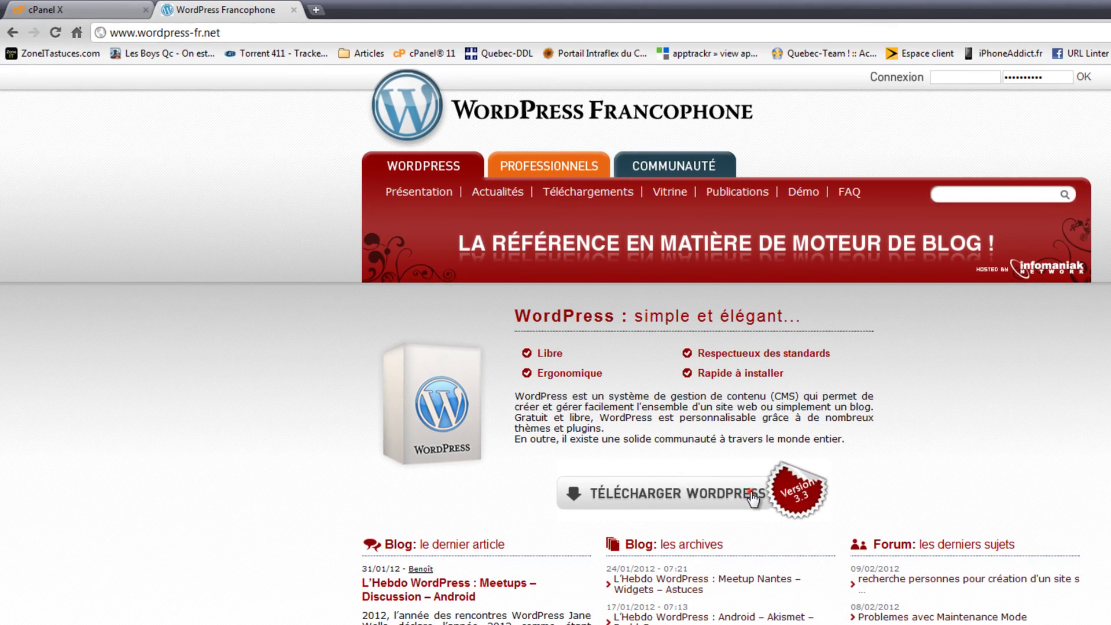
click(752, 499)
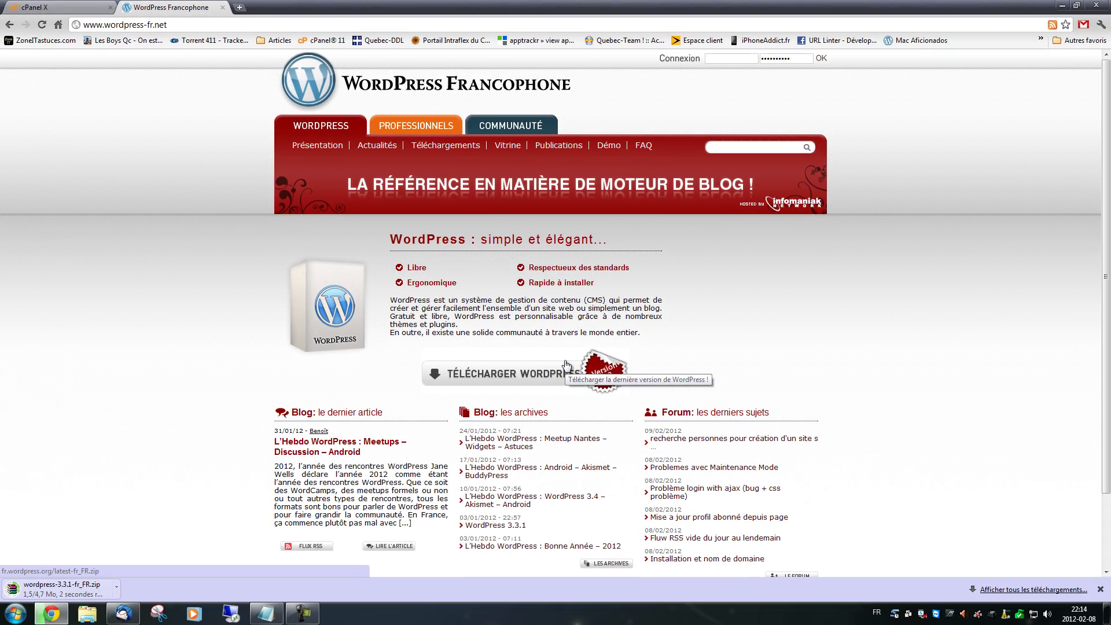
click(61, 589)
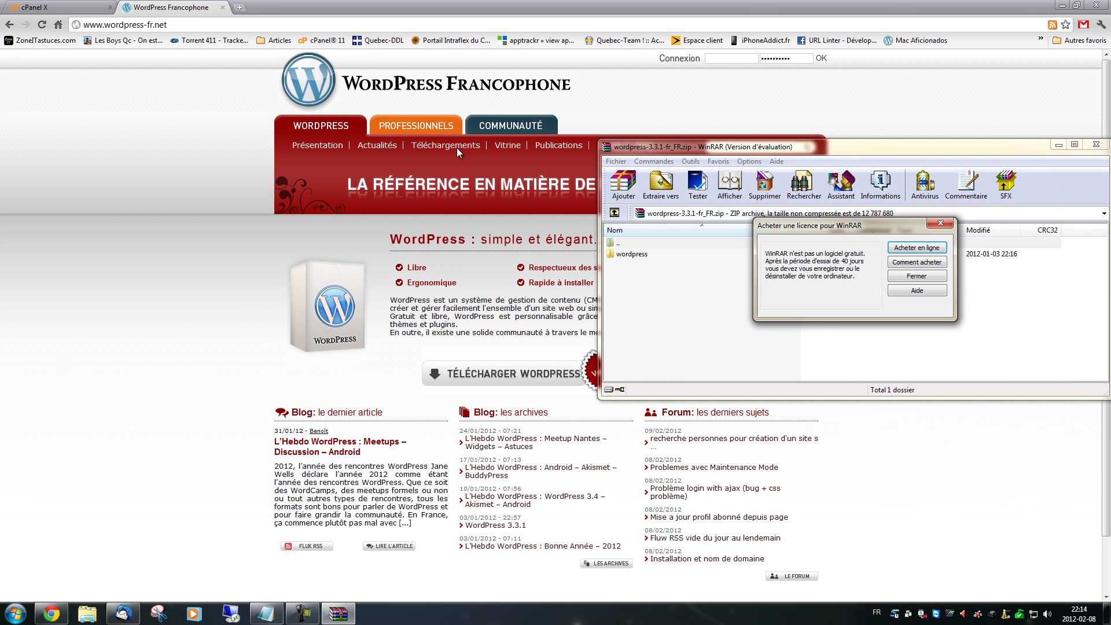
Dismiss the WinRAR licence reminder and browse the archive's wordpress folder
click(947, 222)
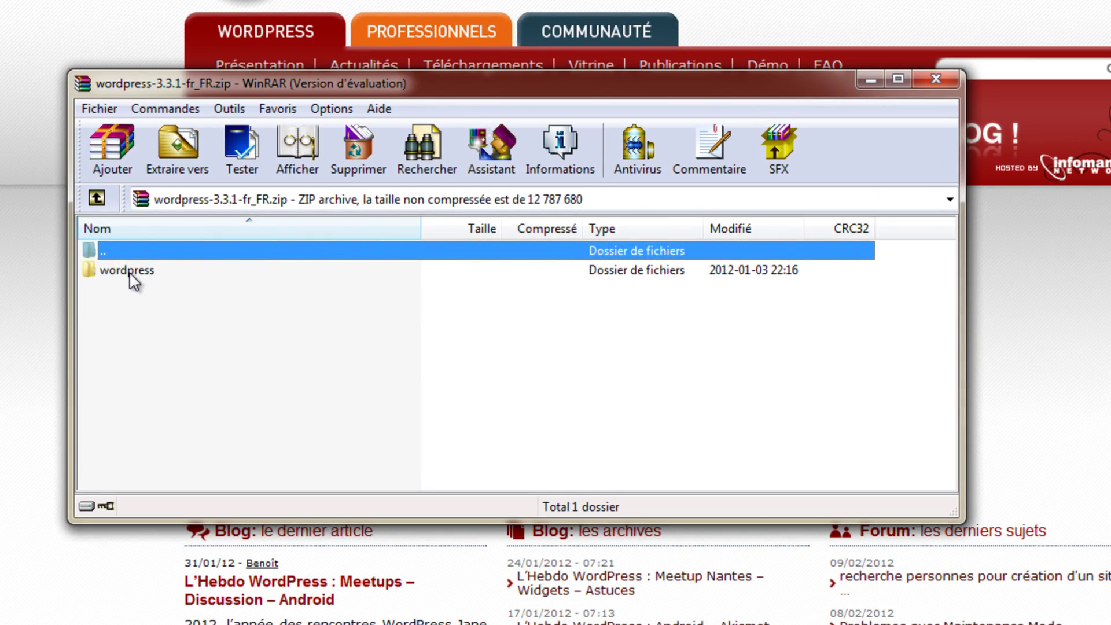
double_click(227, 263)
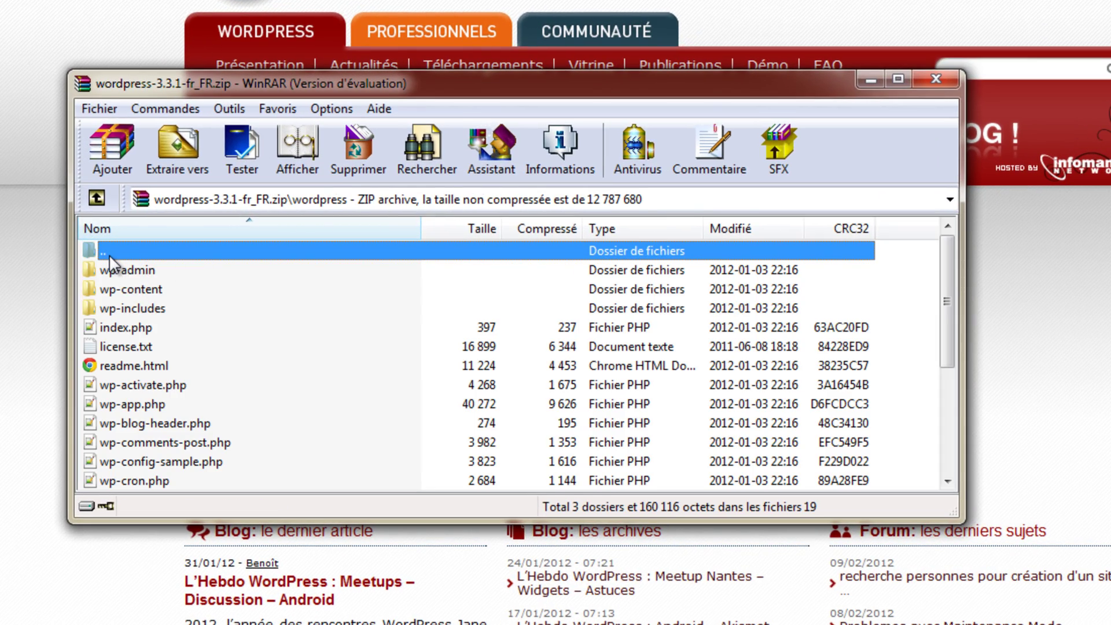
double_click(108, 251)
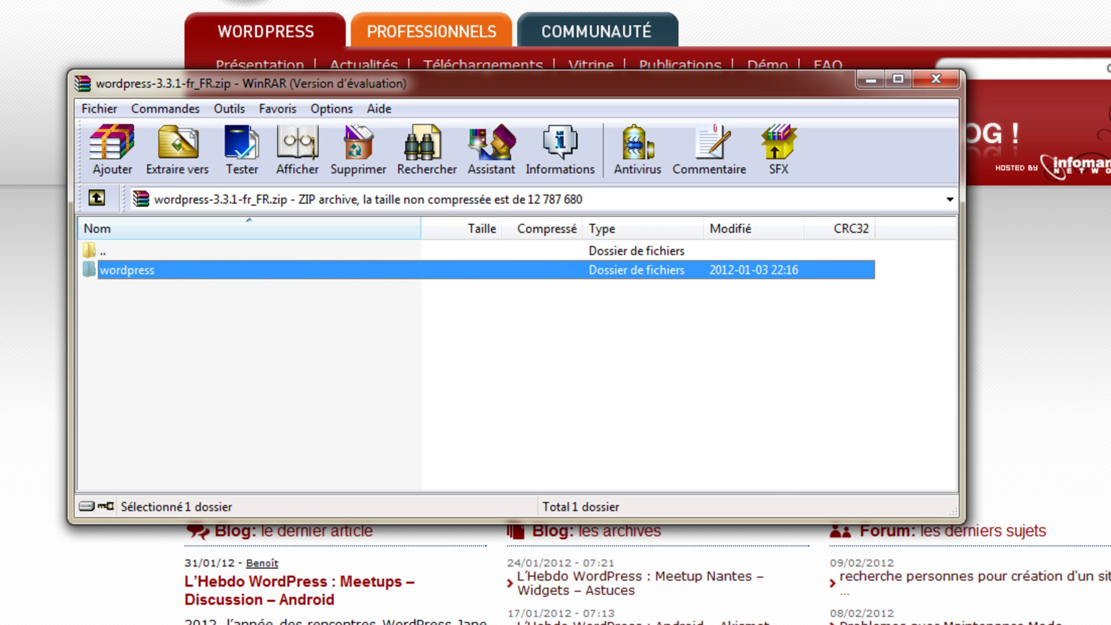
Drag the wordpress folder from the archive onto the desktop and close WinRAR
click(1110, 1)
drag(454, 83, 874, 83)
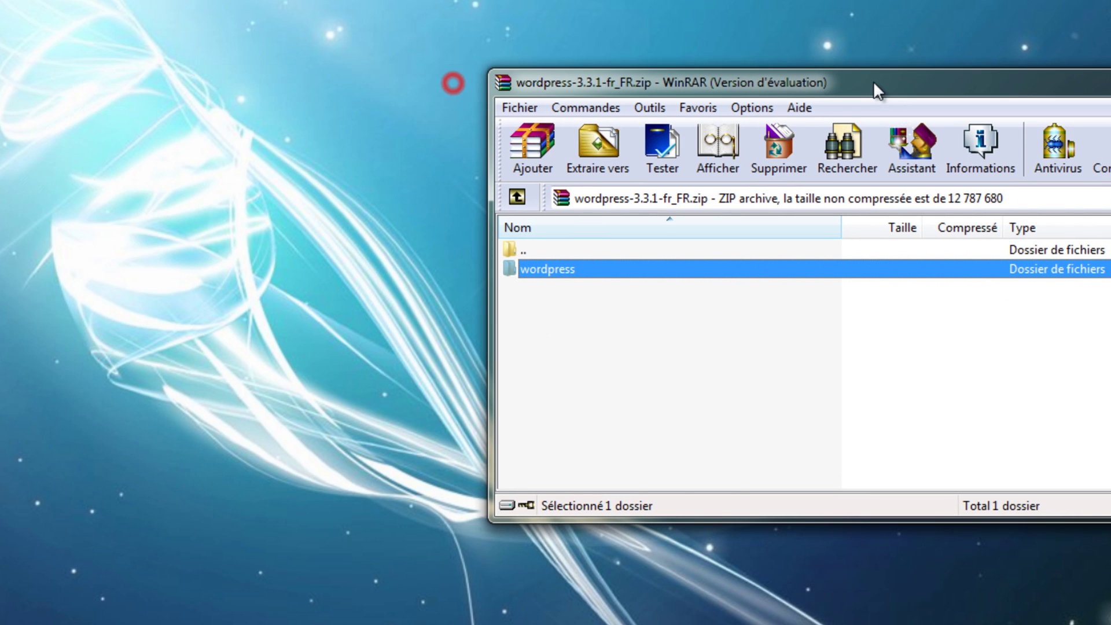
drag(496, 314, 365, 363)
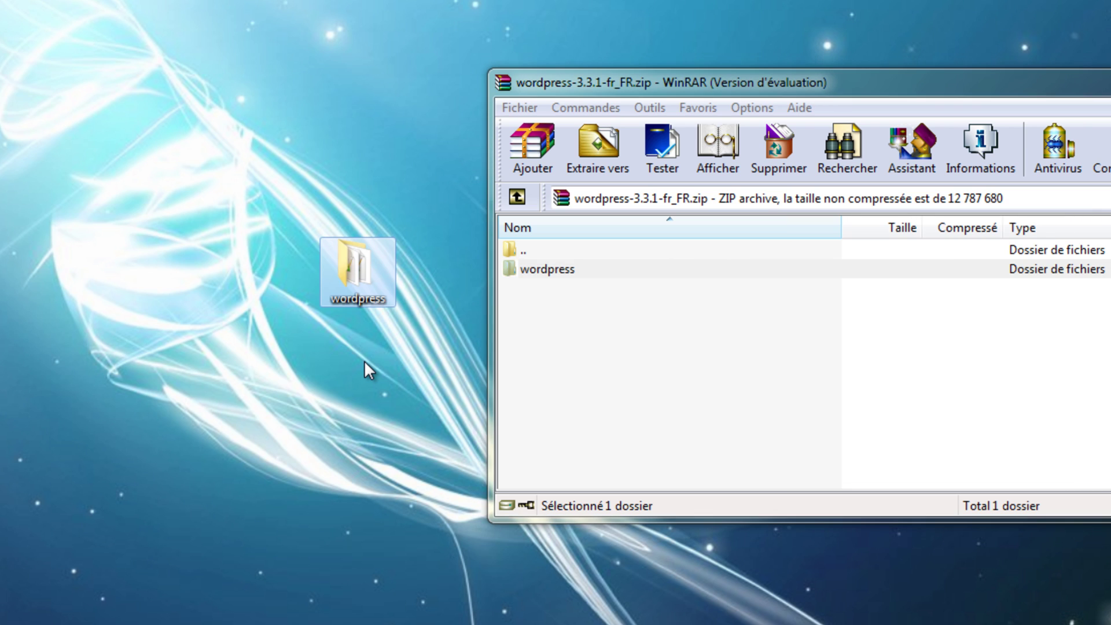
click(365, 357)
key(alt+F4)
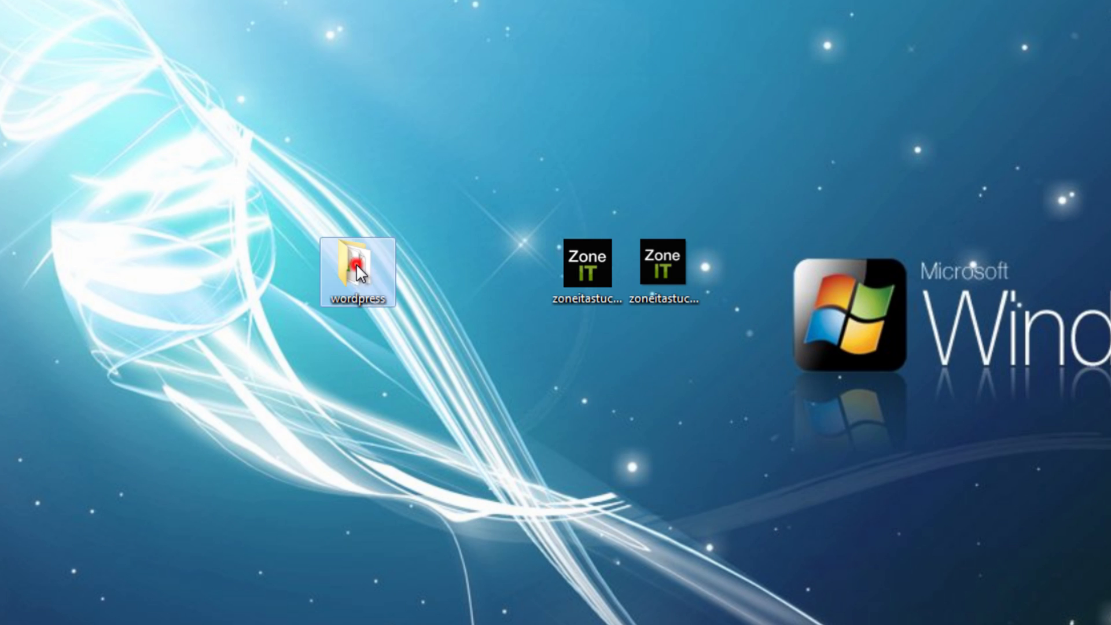
Open the desktop wordpress folder to view its 22 items, including wp-admin and wp-content
double_click(356, 263)
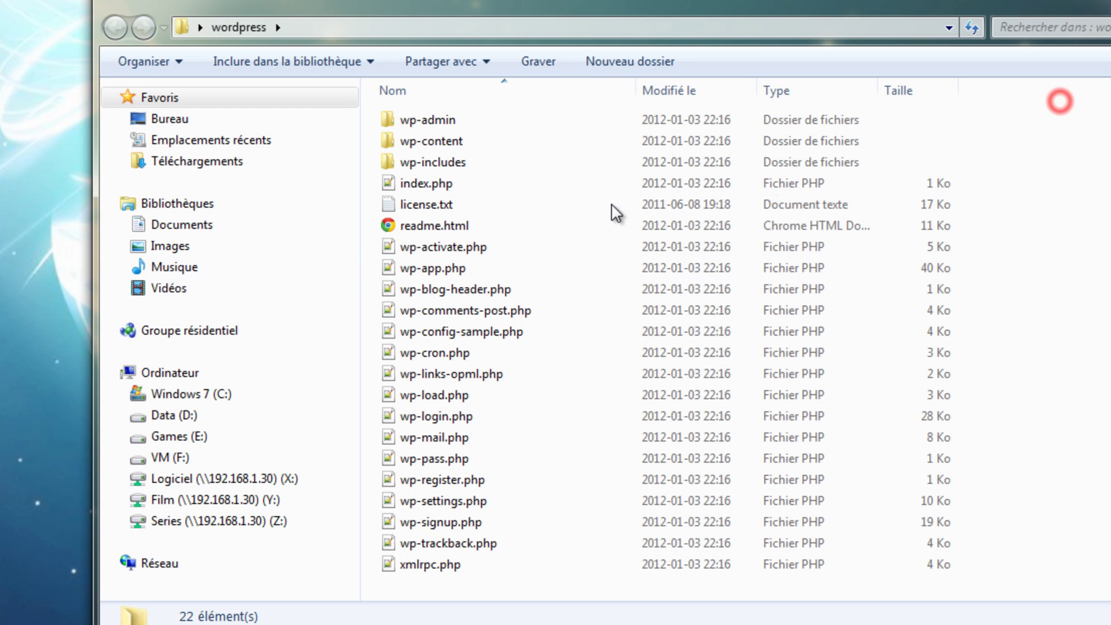
click(428, 121)
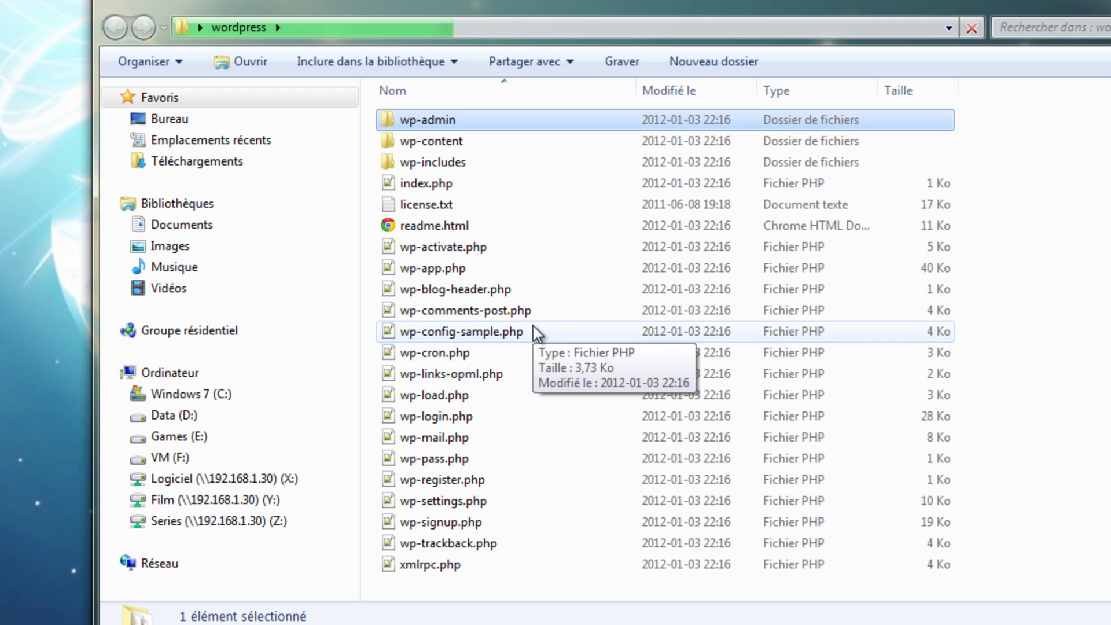
click(998, 117)
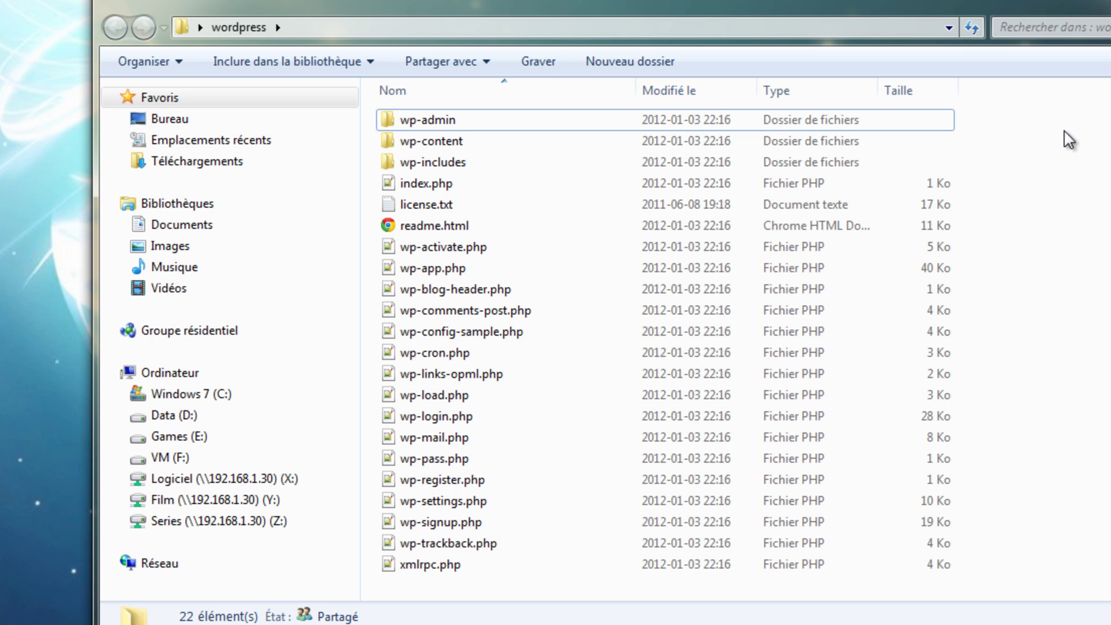
Compress all 22 items into wordpress.rar and move it into wp-content
drag(978, 123, 405, 565)
right_click(405, 565)
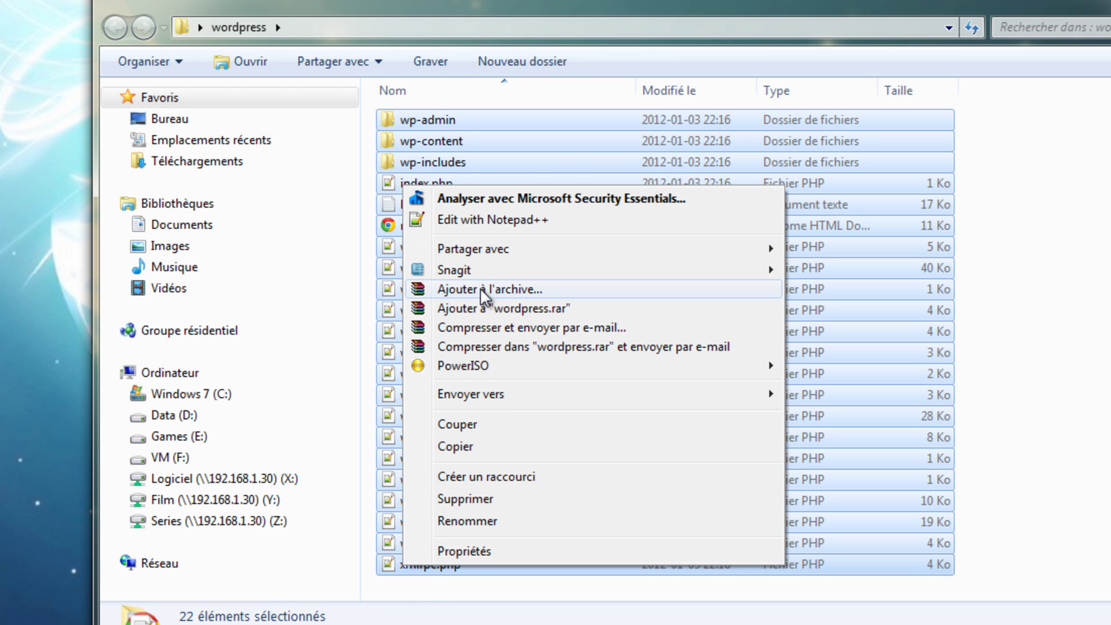
click(481, 308)
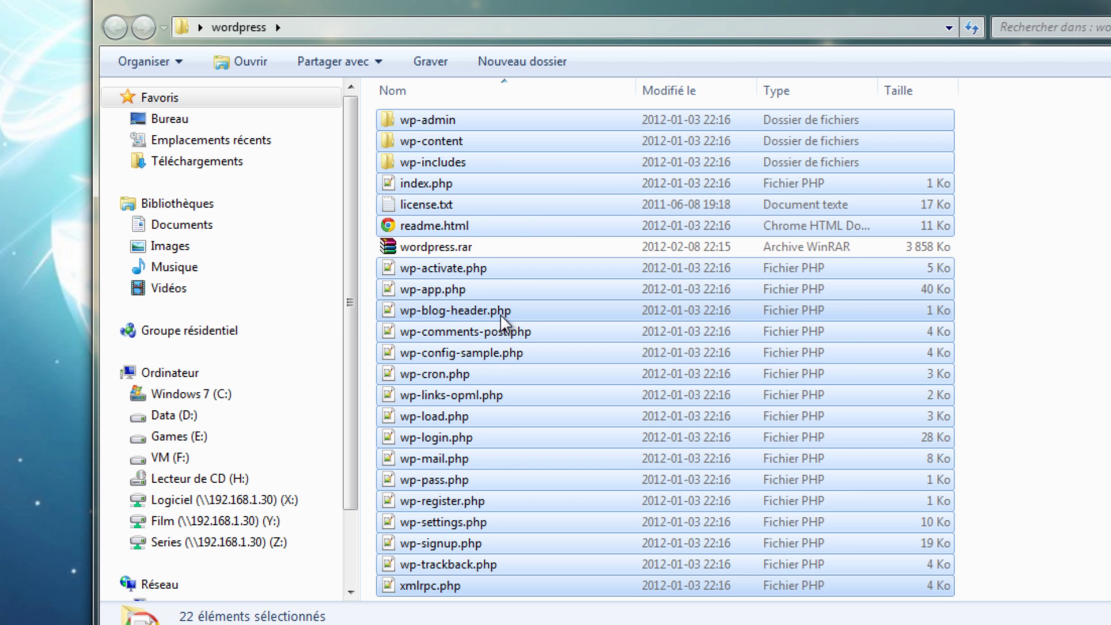
click(455, 246)
drag(455, 245, 920, 152)
Archive all the items again in ZIP format to create wordpress.zip
drag(1004, 115, 443, 564)
right_click(440, 560)
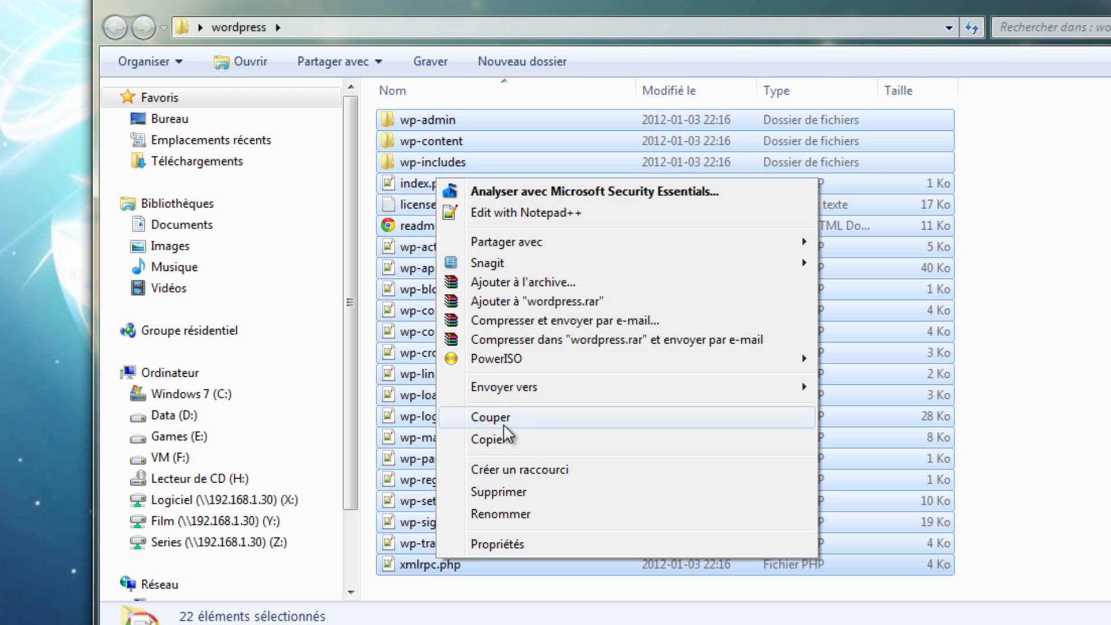
click(521, 281)
click(510, 369)
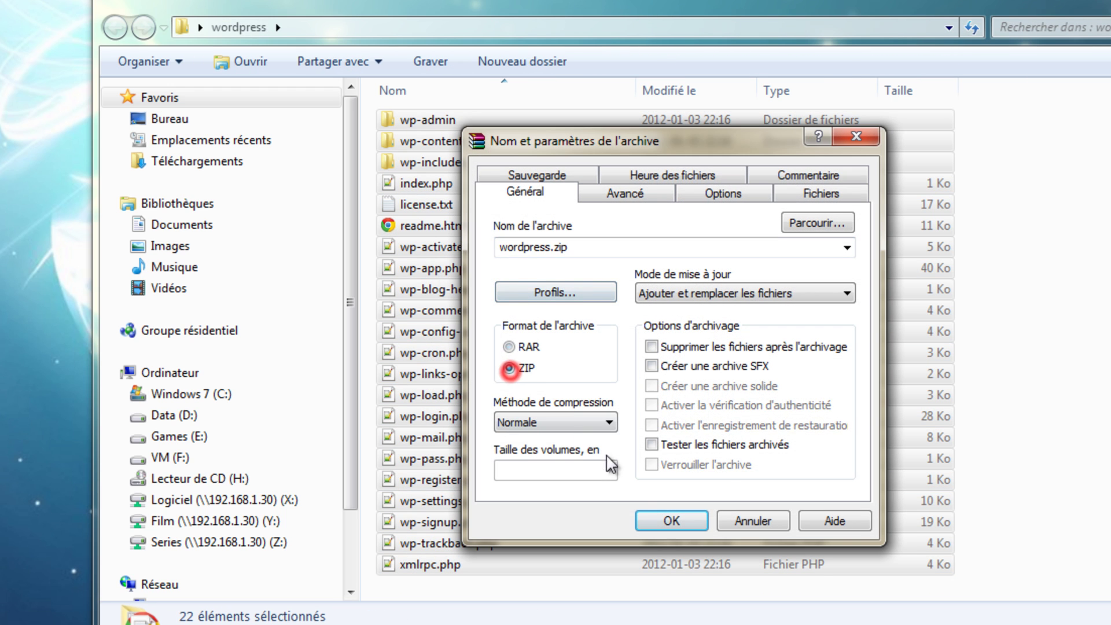
click(672, 521)
click(671, 520)
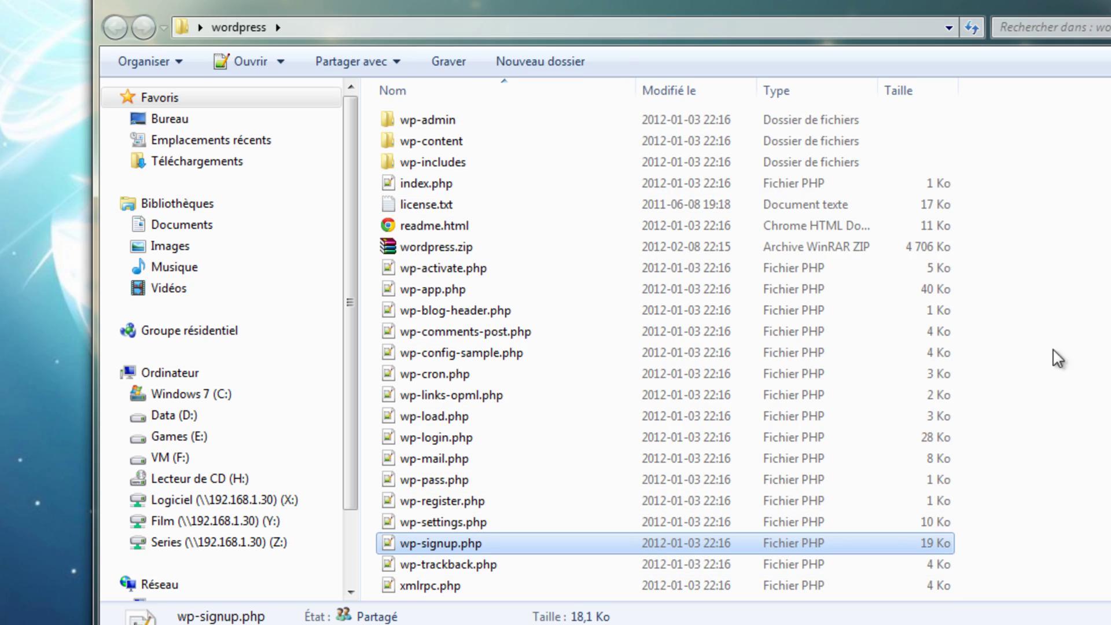
click(1025, 377)
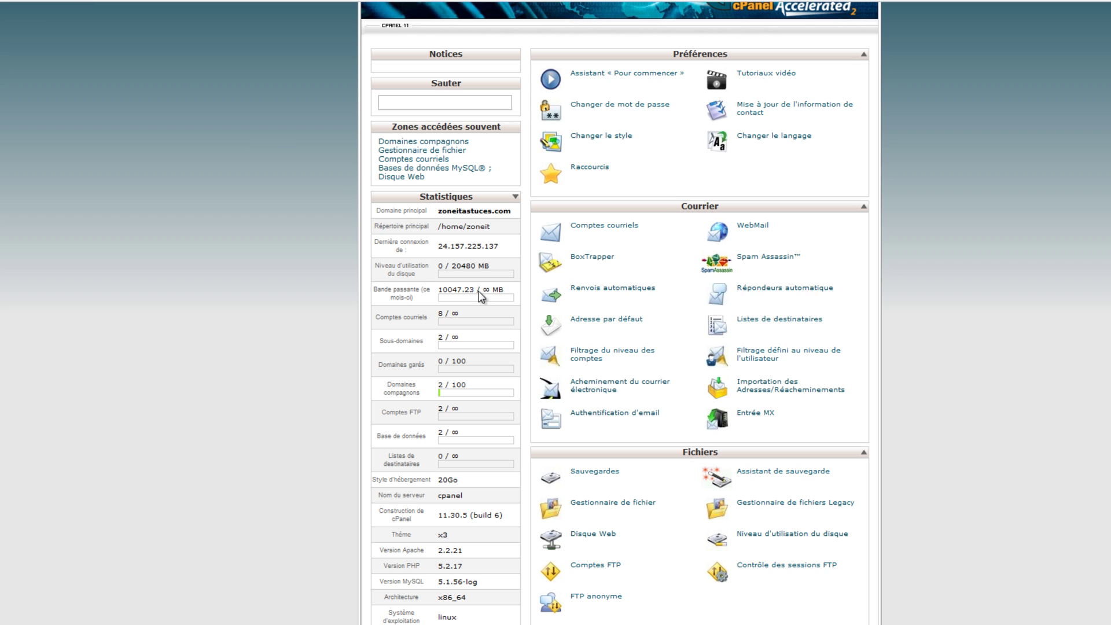
click(590, 503)
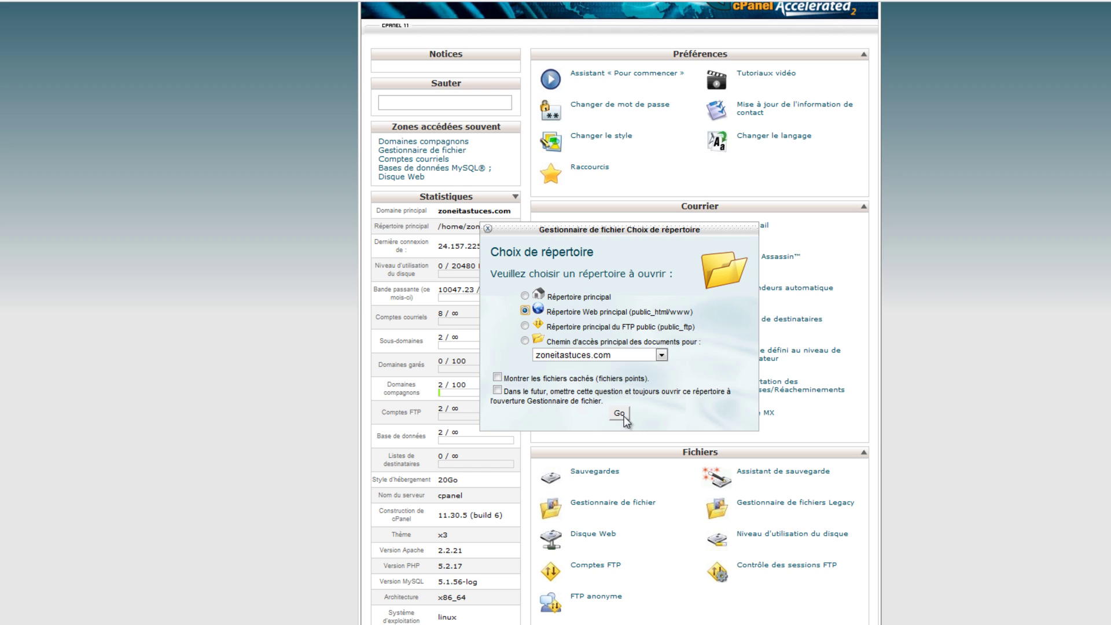
click(619, 413)
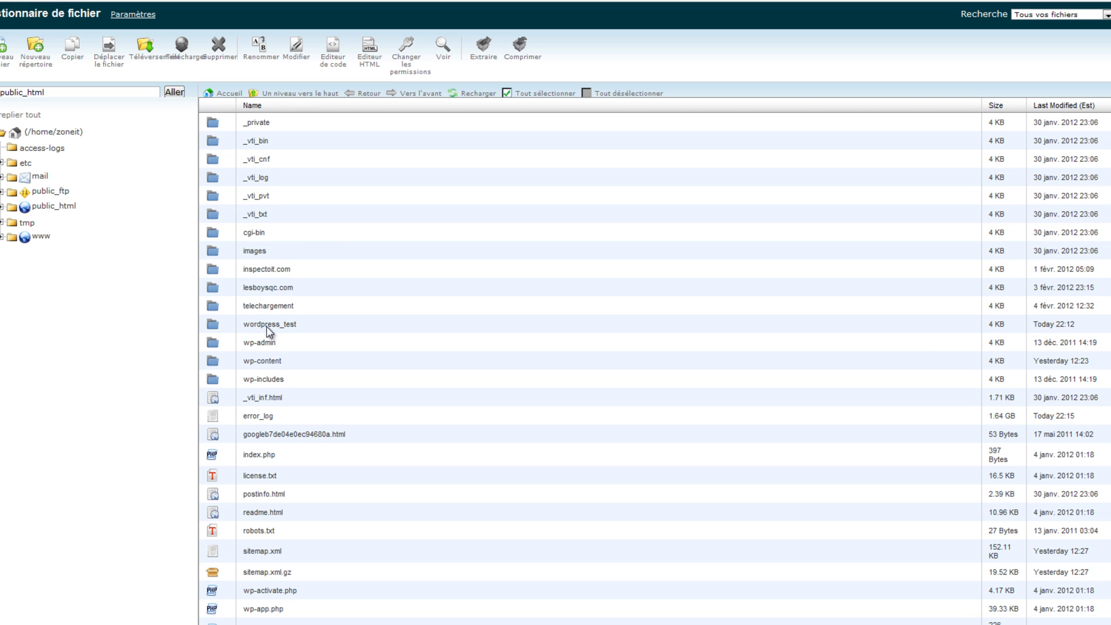
Check that wordpress_test in public_html is empty and select it
double_click(212, 328)
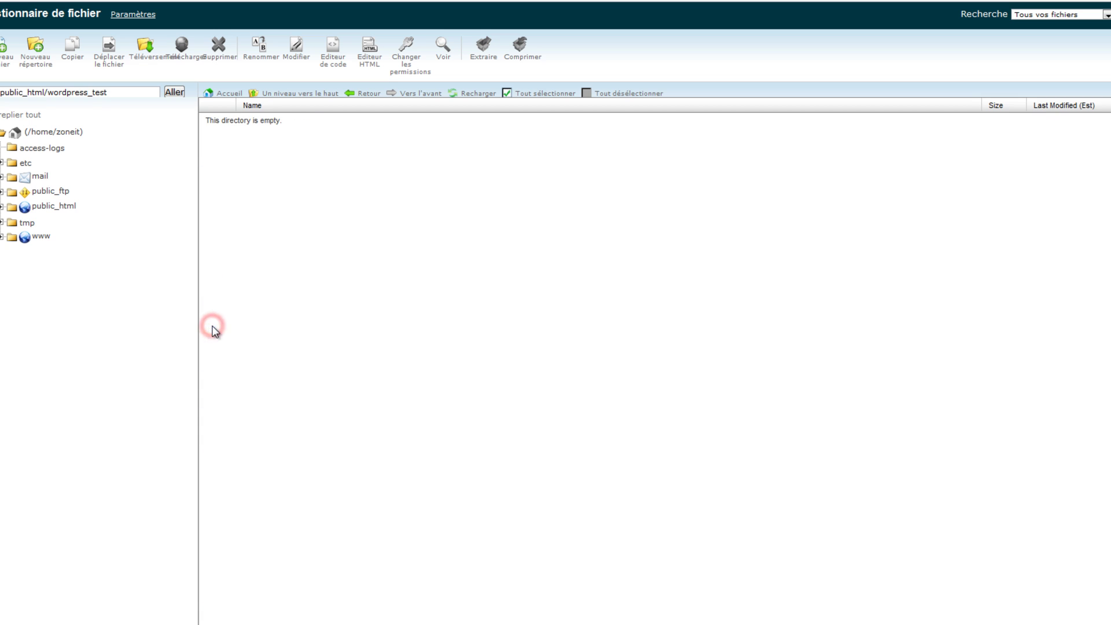
click(285, 96)
click(284, 322)
click(308, 324)
Rename wordpress_test to wordpress, then open that folder's file upload page
right_click(286, 325)
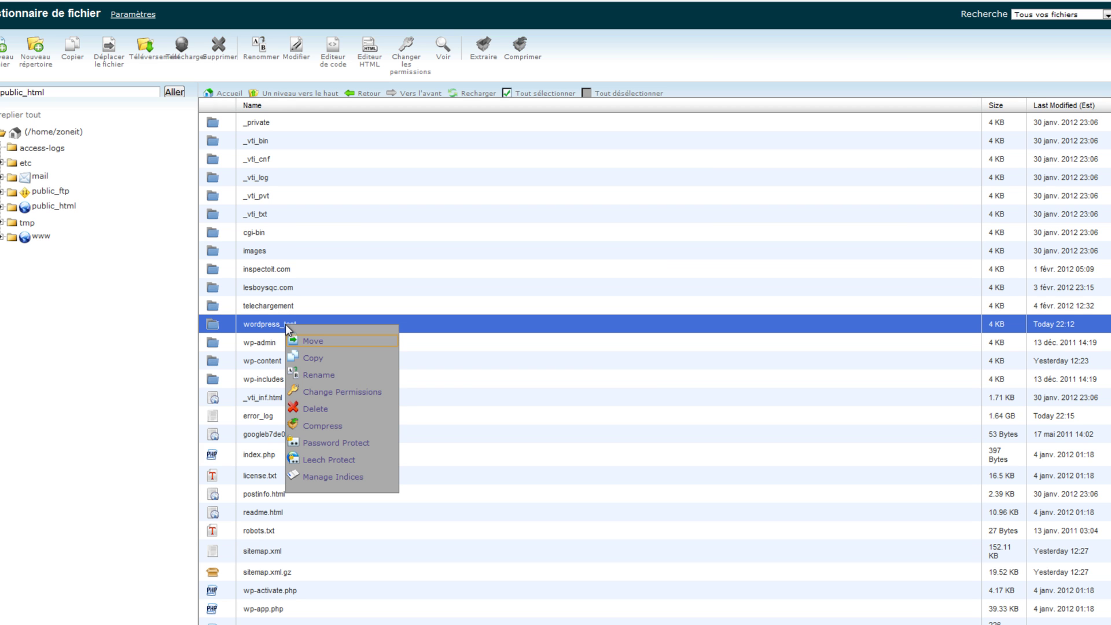
click(310, 374)
click(553, 359)
key(BackSpace)
key(BackSpace)
key(BackSpace)
key(BackSpace)
key(BackSpace)
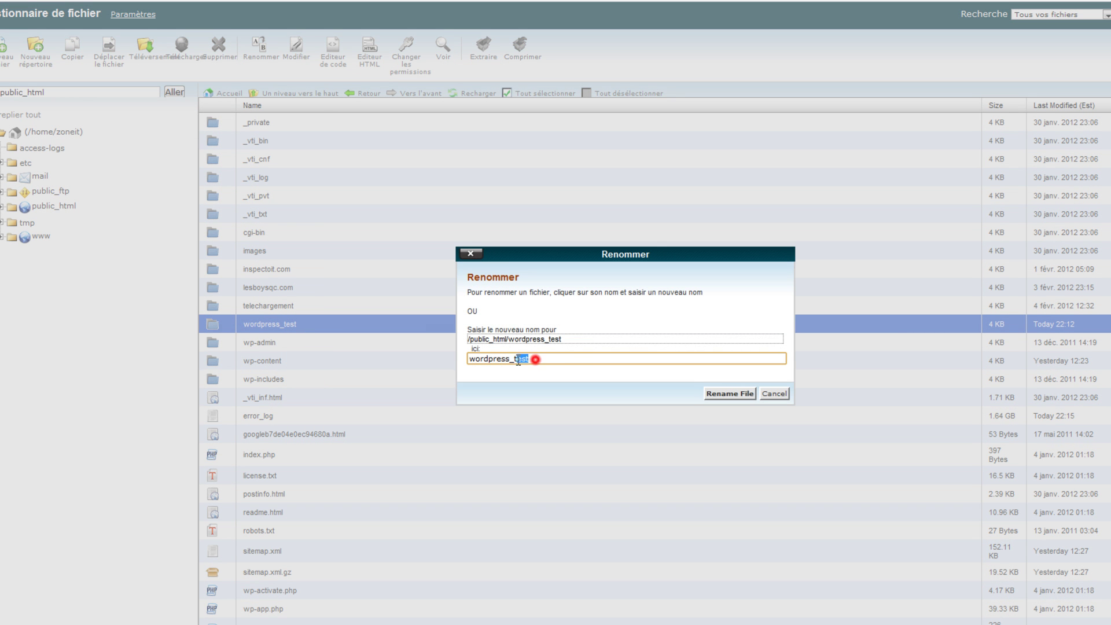
click(741, 392)
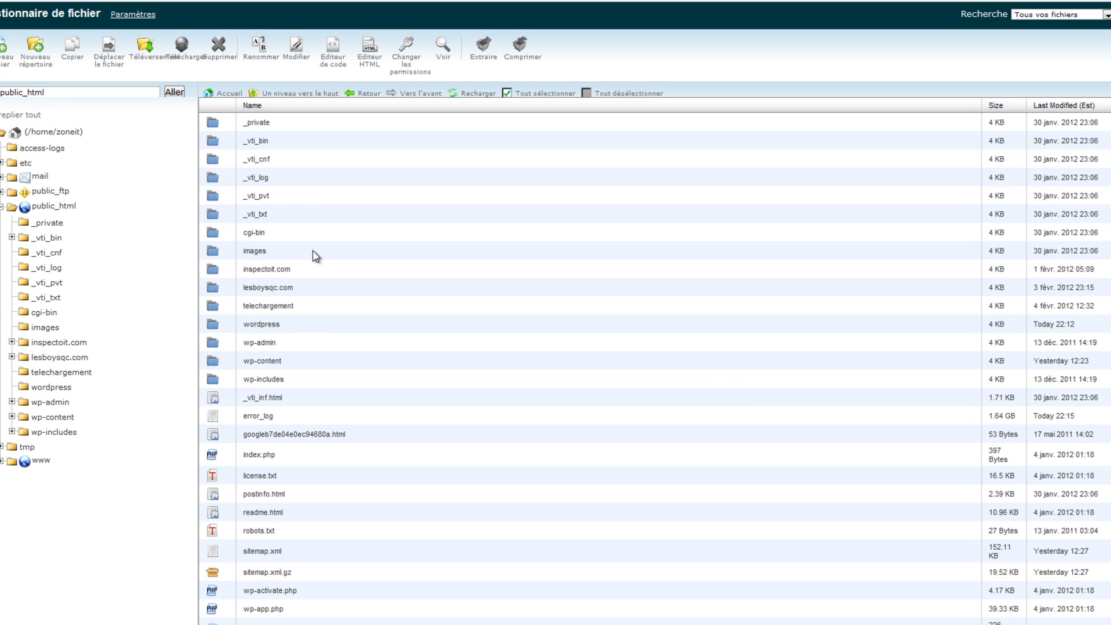
click(217, 328)
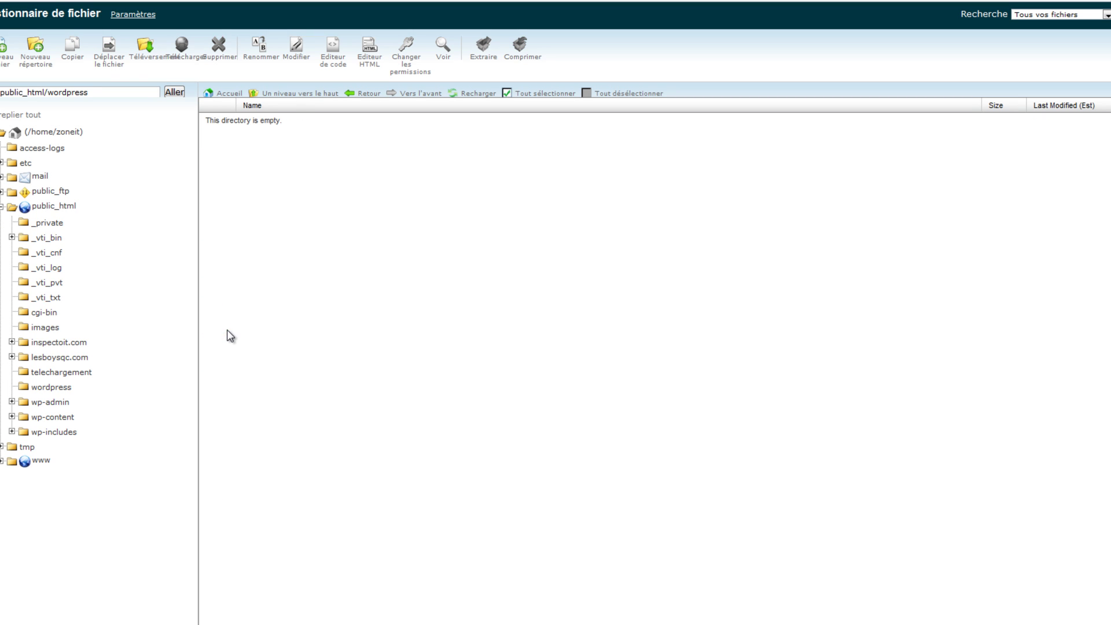
click(145, 49)
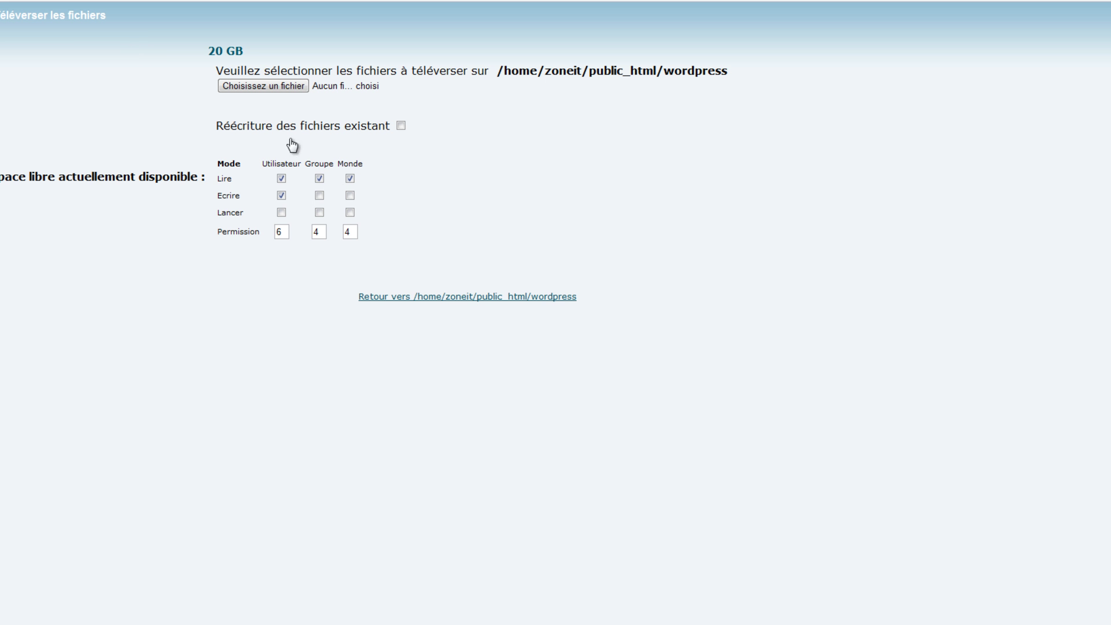
Choose the local wordpress.zip and upload it to public_html/wordpress (4.60 MB)
click(269, 86)
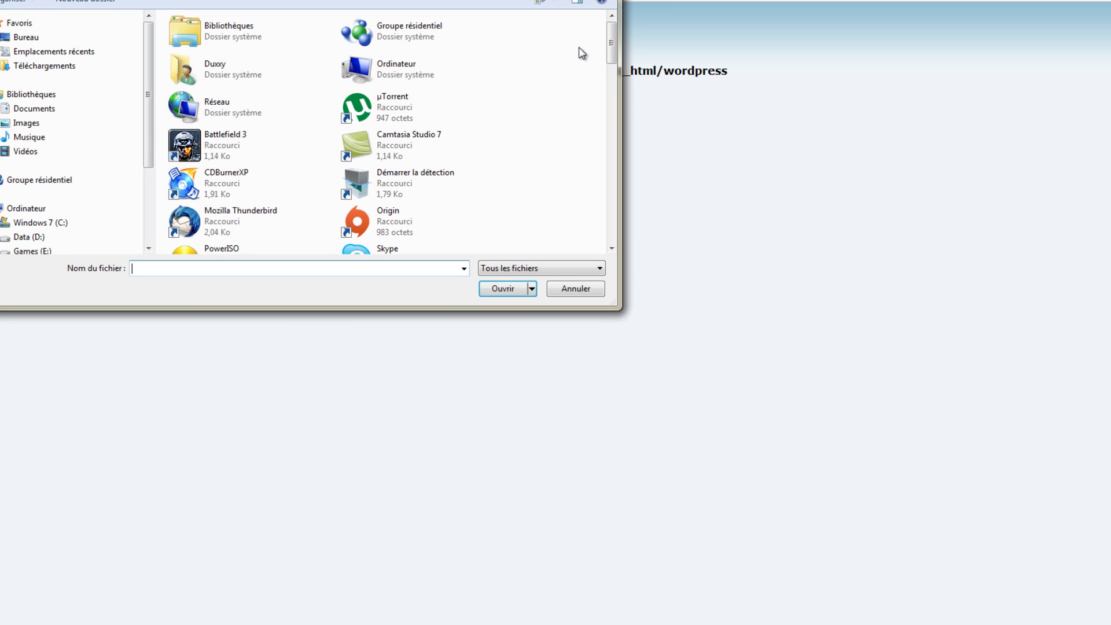
drag(612, 26, 613, 99)
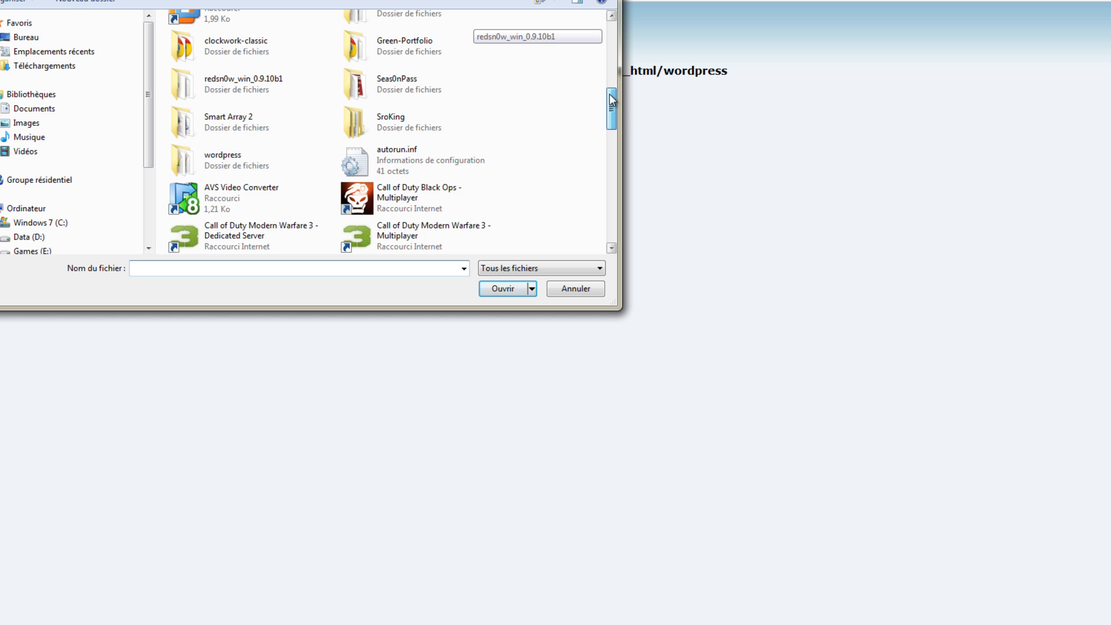
double_click(199, 152)
double_click(200, 123)
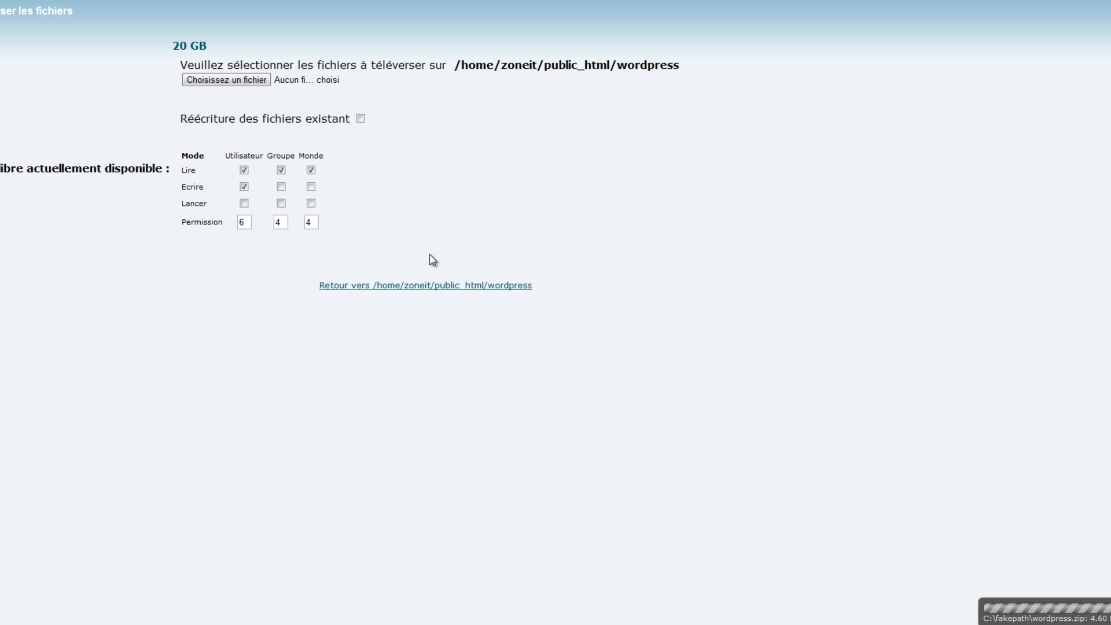
Extract wordpress.zip into public_html/wordpress
click(429, 285)
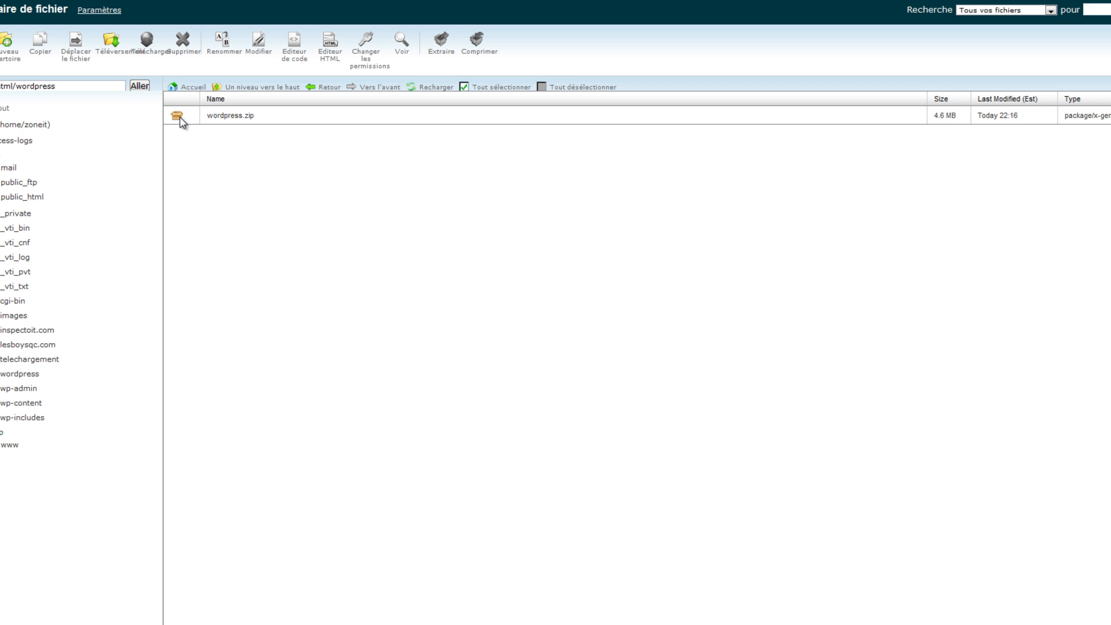
click(181, 117)
click(442, 41)
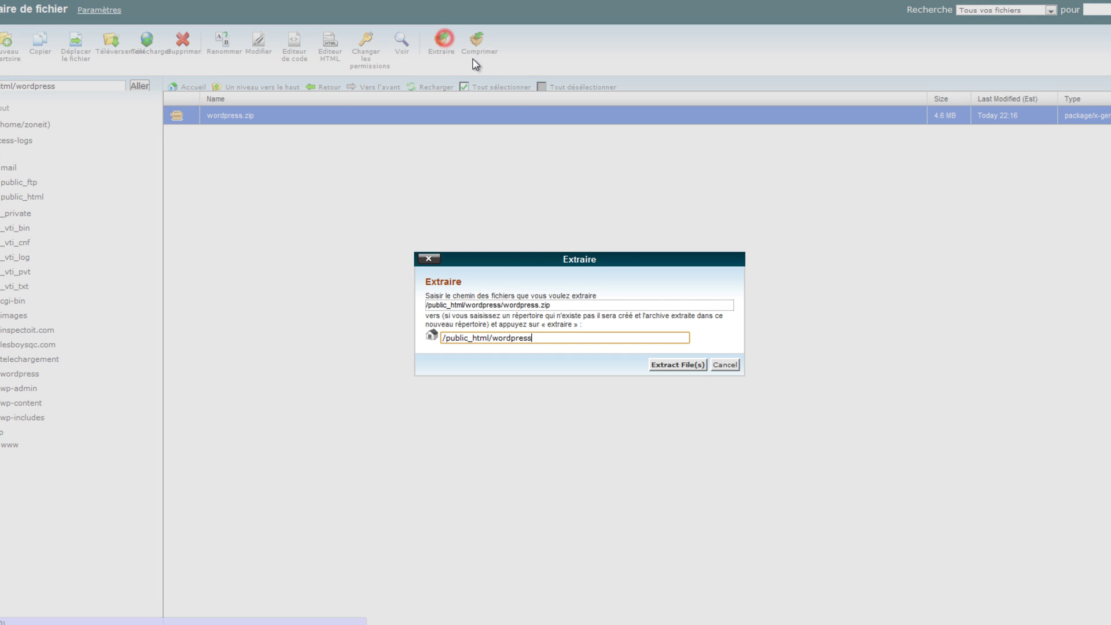
click(668, 365)
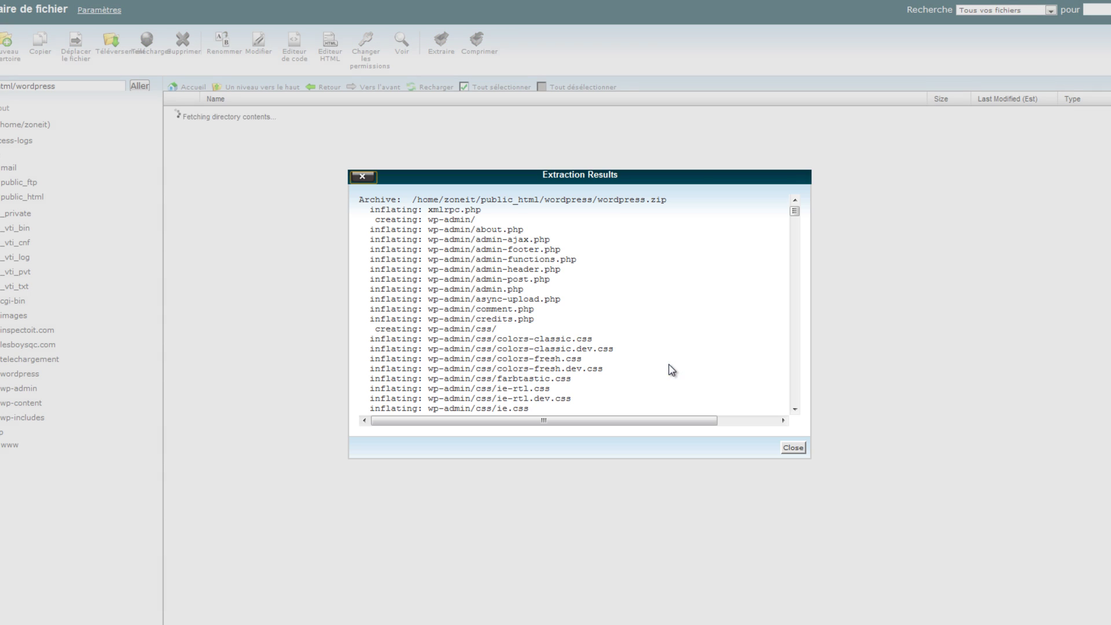
click(783, 448)
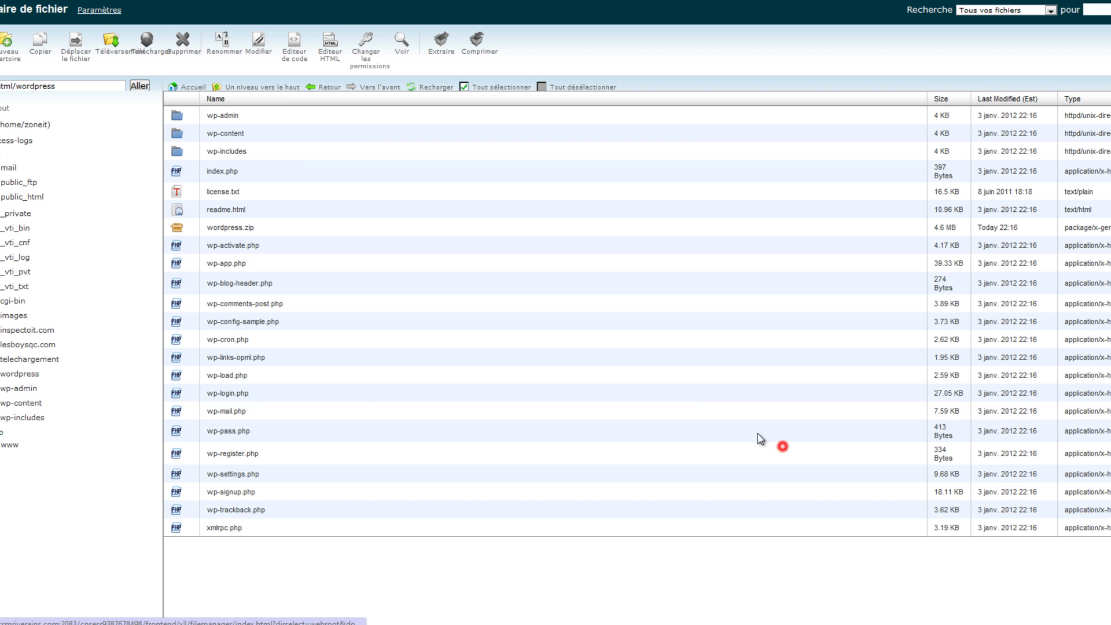
Delete the wordpress.zip archive, leaving only the WordPress files
click(191, 231)
key(Delete)
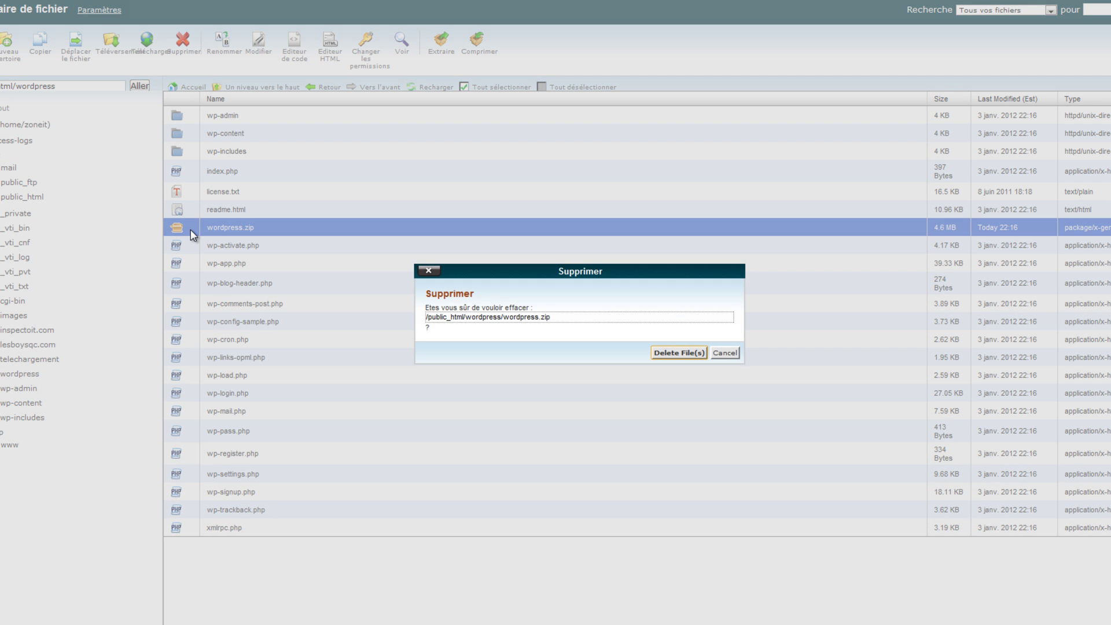
click(673, 350)
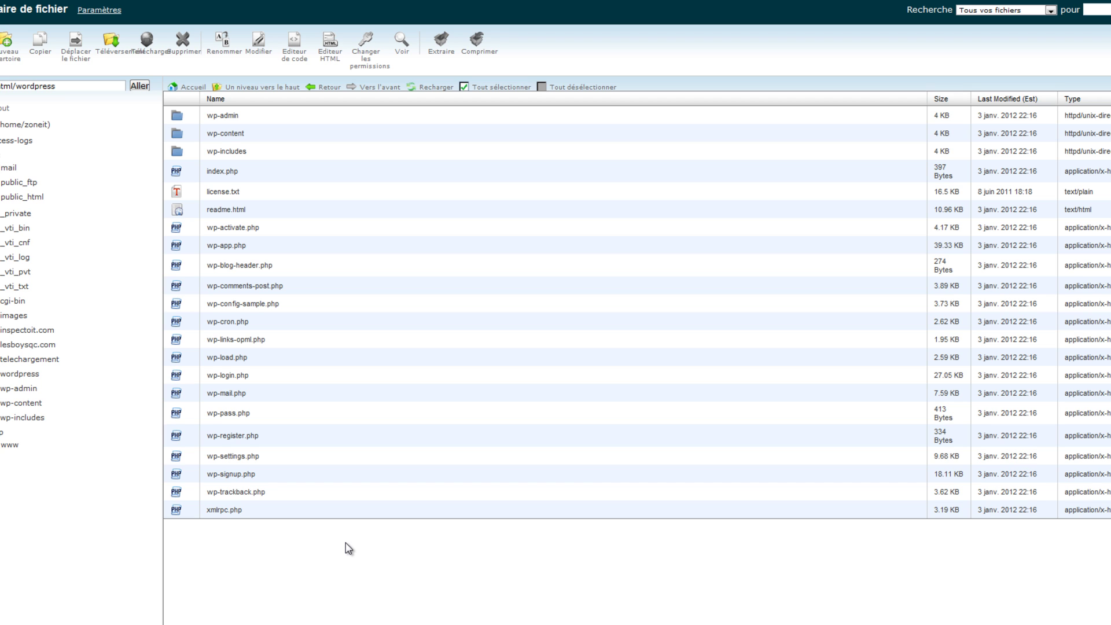
Load zoneitastuces.com/wordpress in a new tab to reach the missing wp-config.php notice
key(ctrl+t)
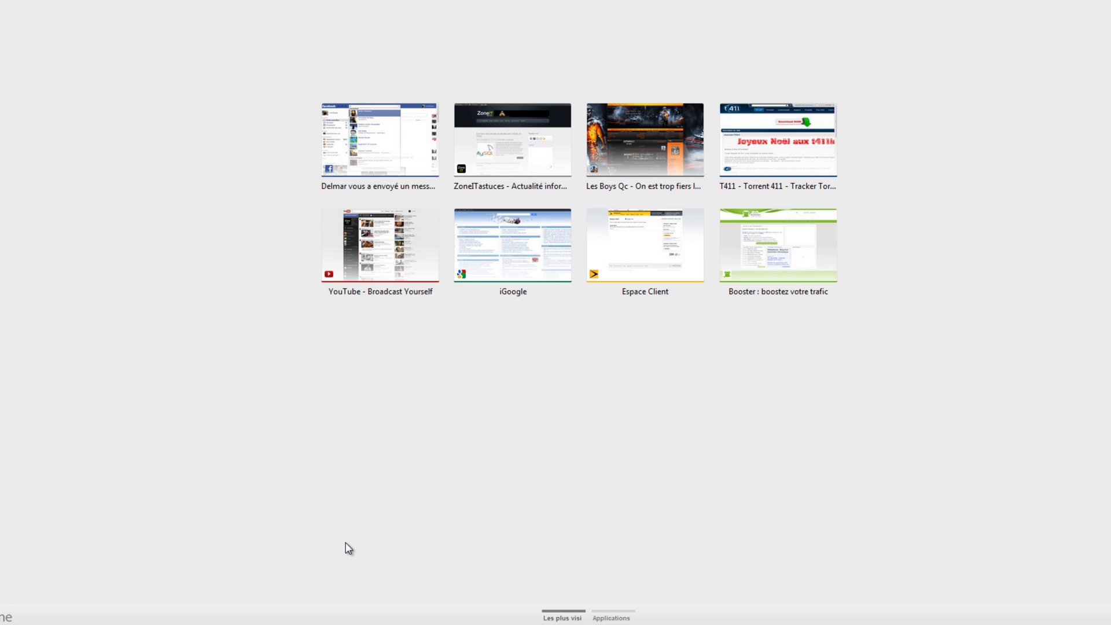
text(zoneitastuces.com/)
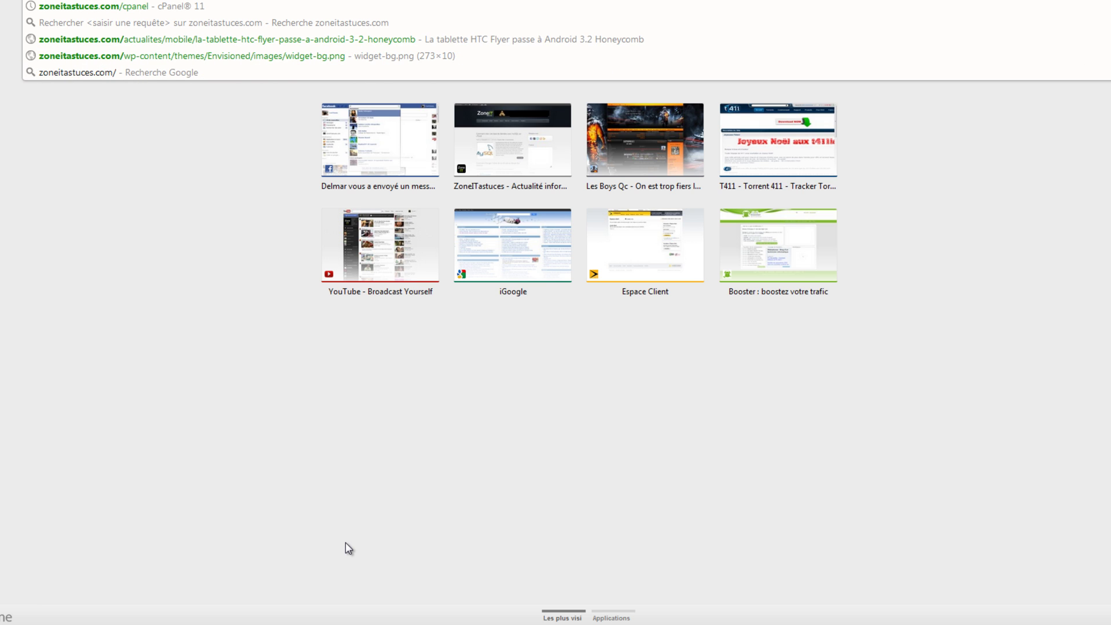
text(wordpress)
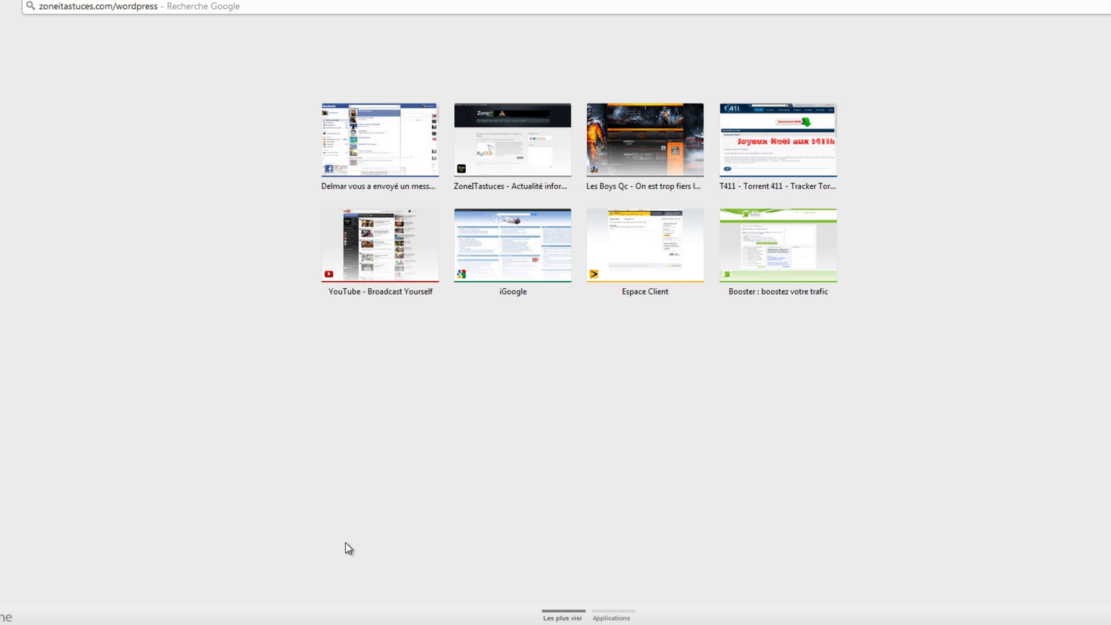
key(Return)
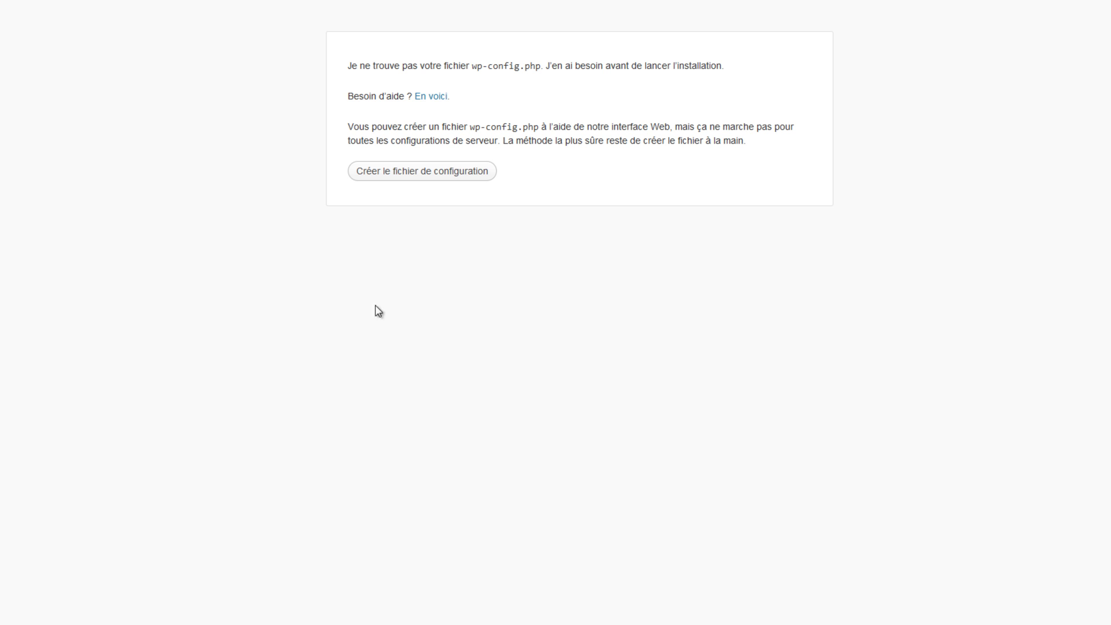
Start creating the WordPress configuration file and reach the database connection form
click(408, 175)
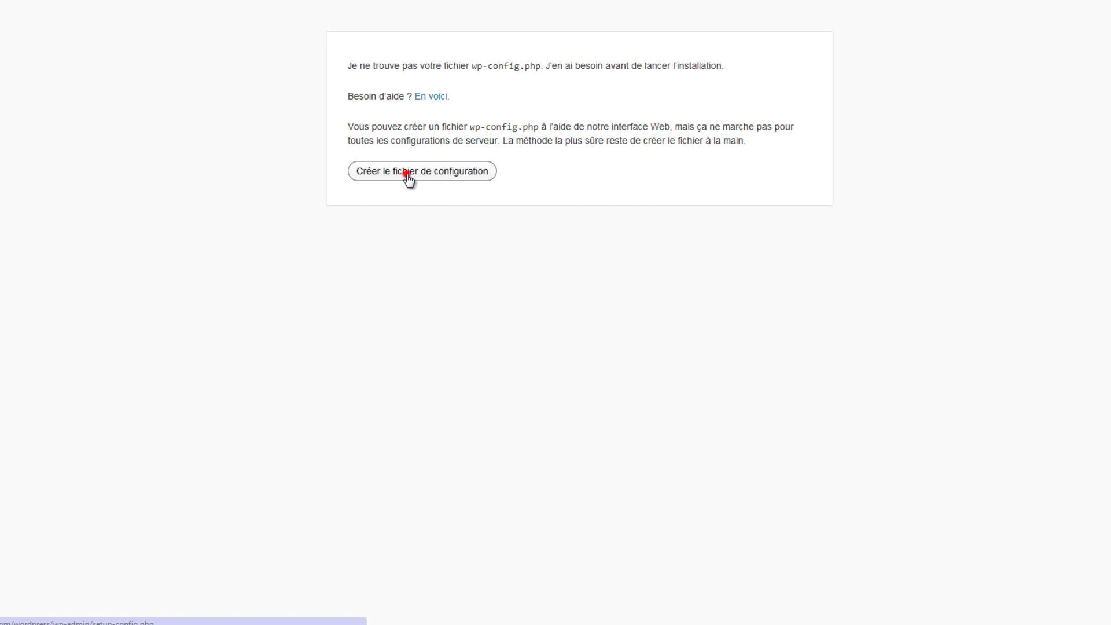
click(388, 347)
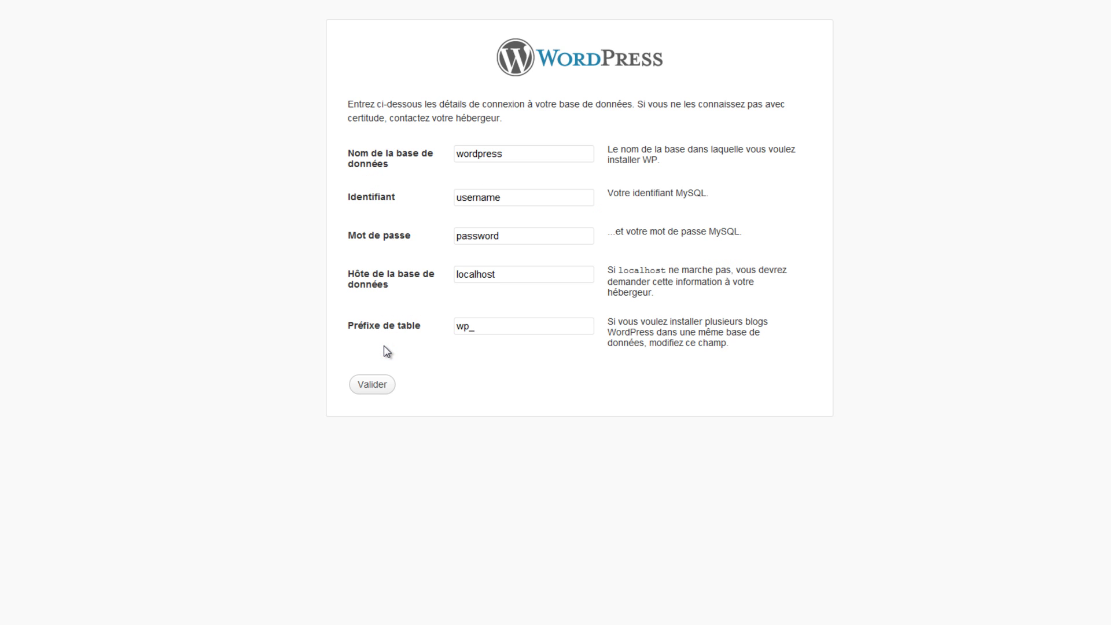
double_click(519, 155)
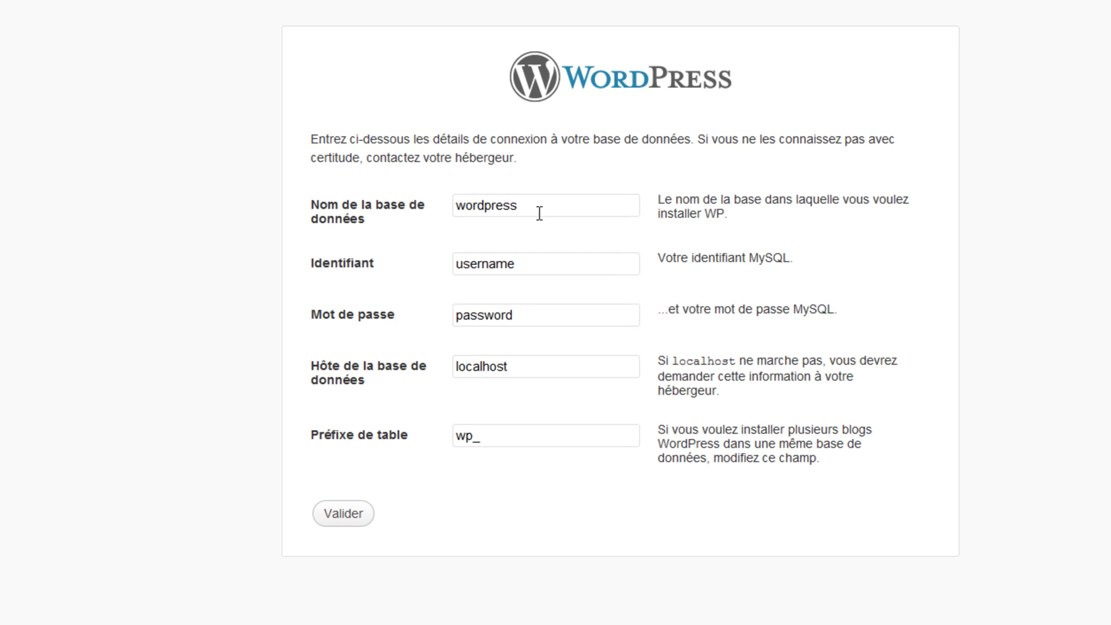
text(test)
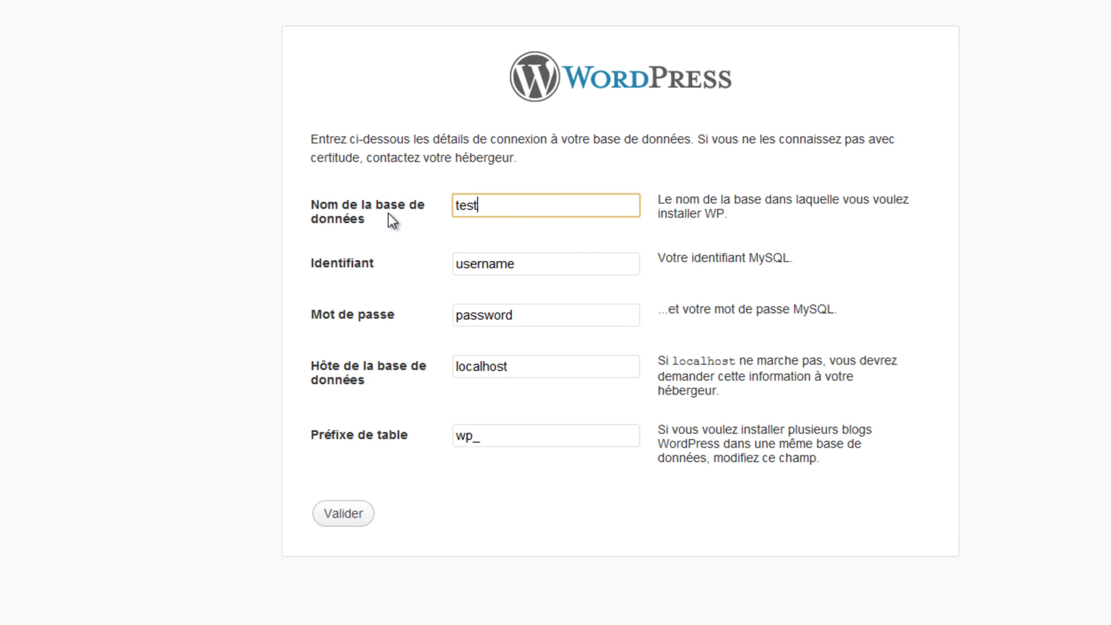
Enter zoneit_test as the database name and fill in the MySQL username
double_click(555, 268)
click(498, 208)
double_click(498, 208)
text(zoneit_test)
drag(535, 264, 389, 264)
text(zoneit)
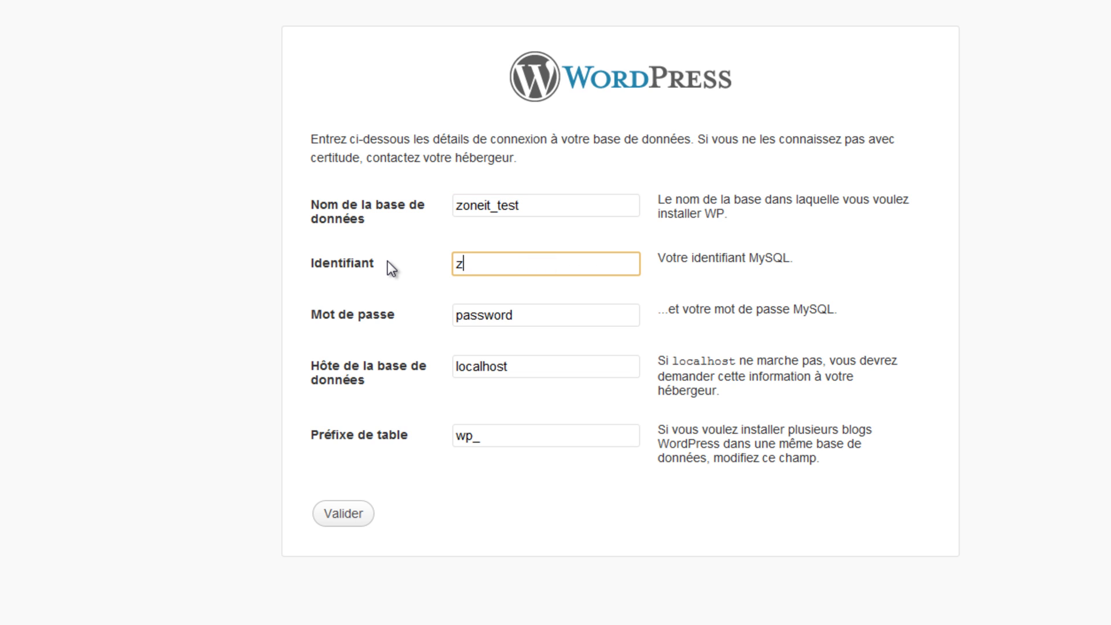
text(_test1)
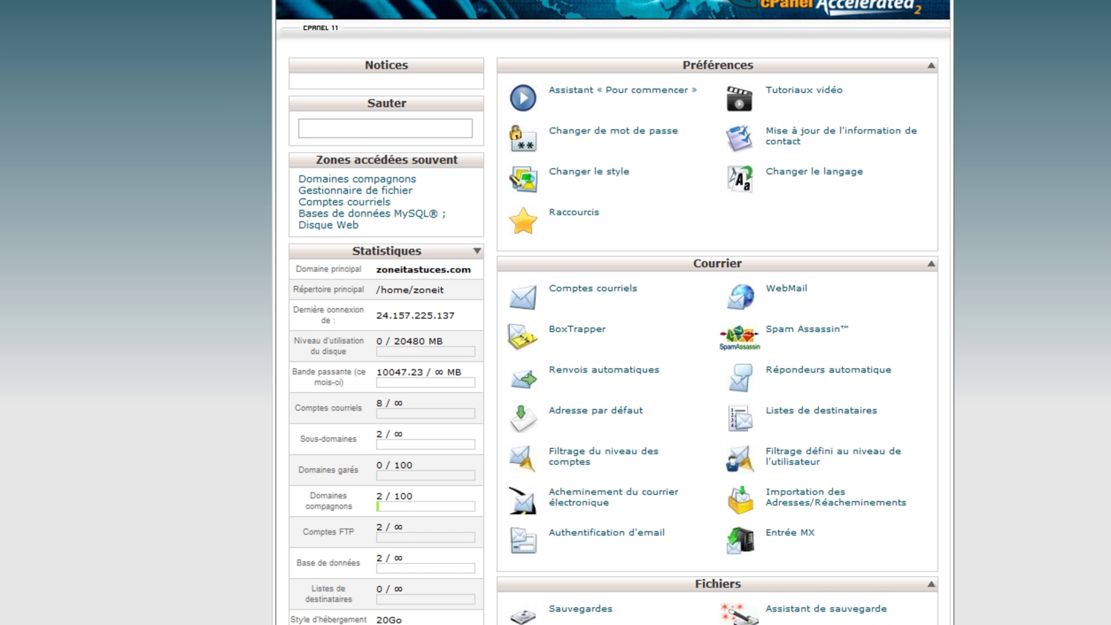
scroll(279, 422, down, 10)
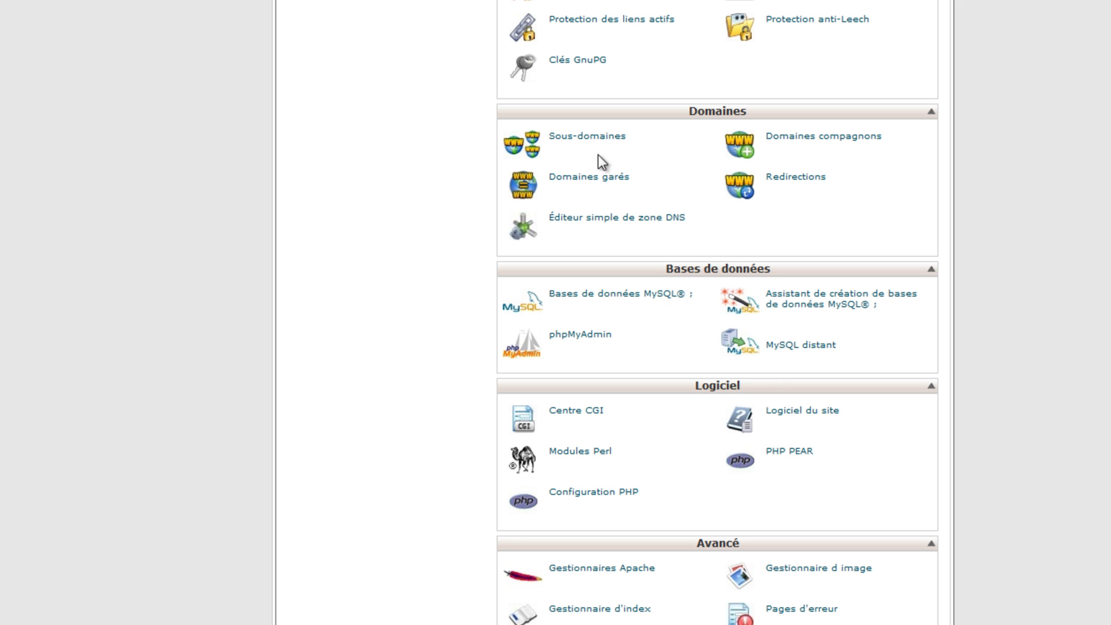
Open cPanel's MySQL databases page and scroll to the MySQL users list
click(587, 294)
scroll(157, 428, down, 5)
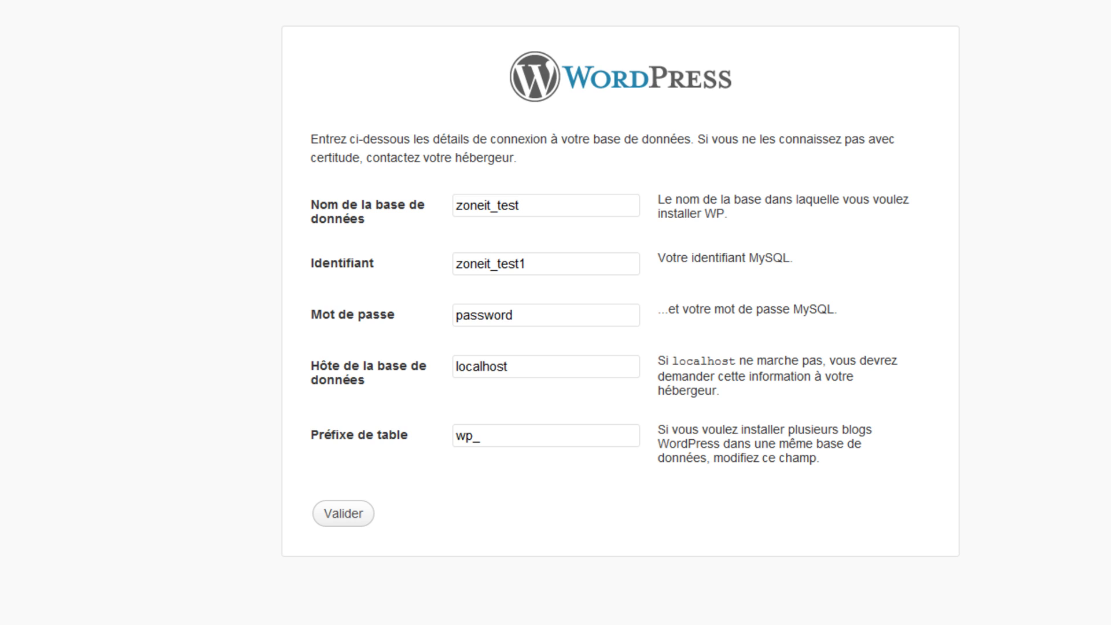
Paste the MySQL password, keep localhost as host, and submit the connection details
double_click(538, 317)
key(ctrl+v)
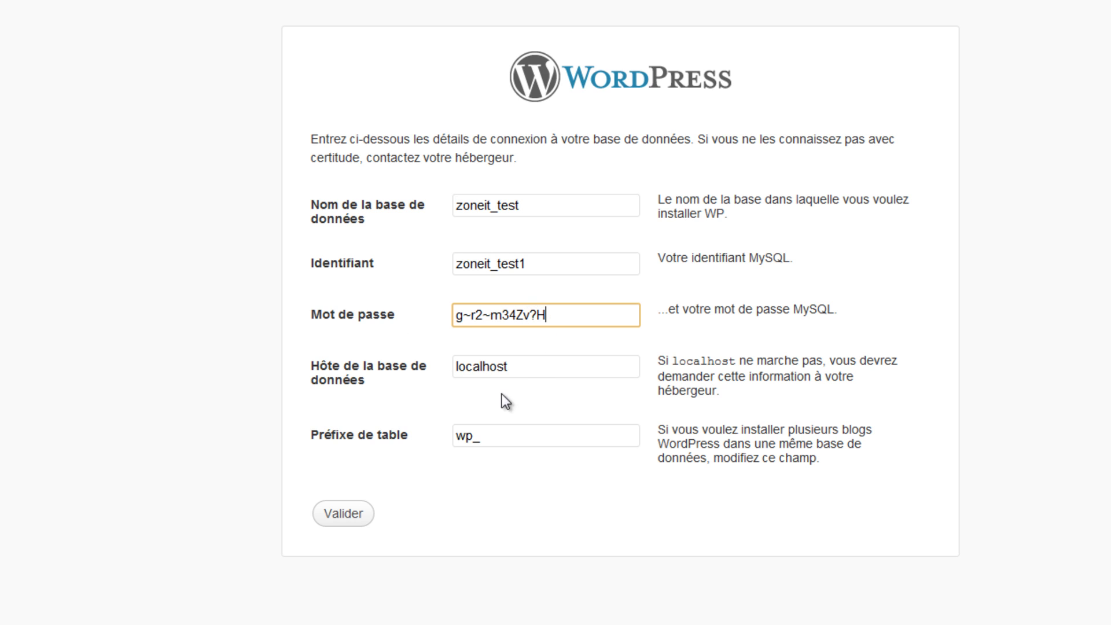
click(535, 373)
drag(536, 364, 427, 360)
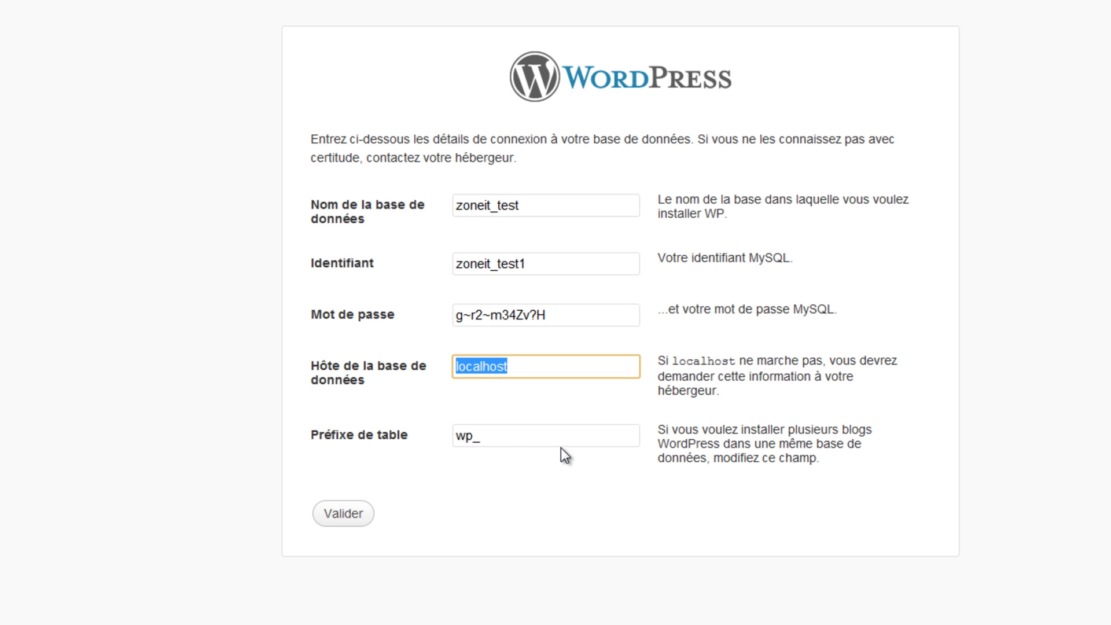
click(518, 508)
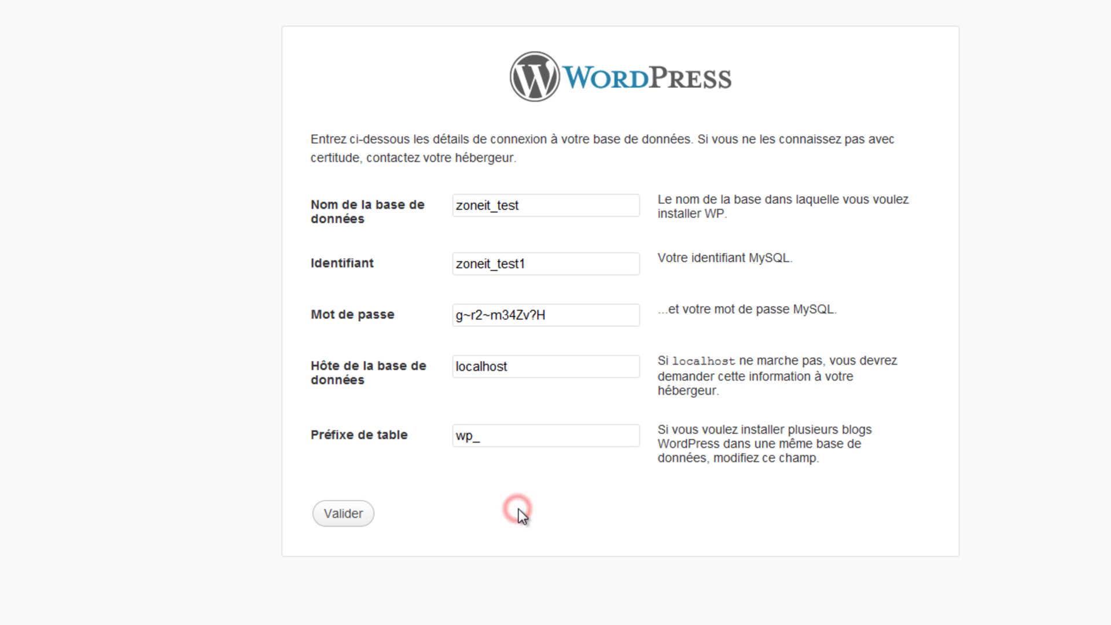
click(340, 515)
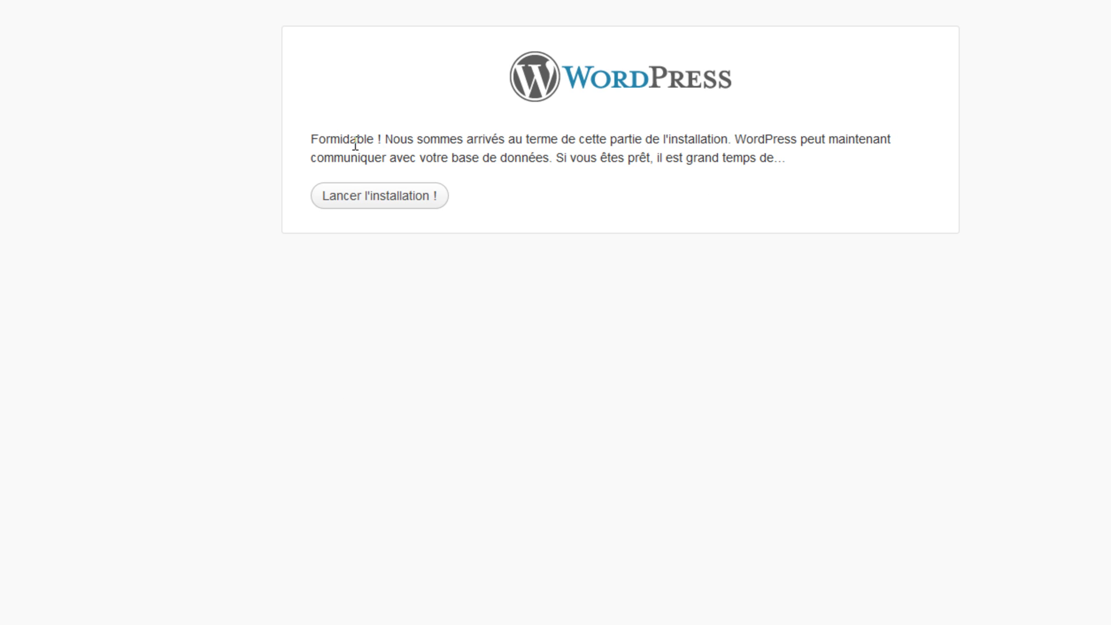
Launch the installation and enter site title test and the new admin username
click(360, 198)
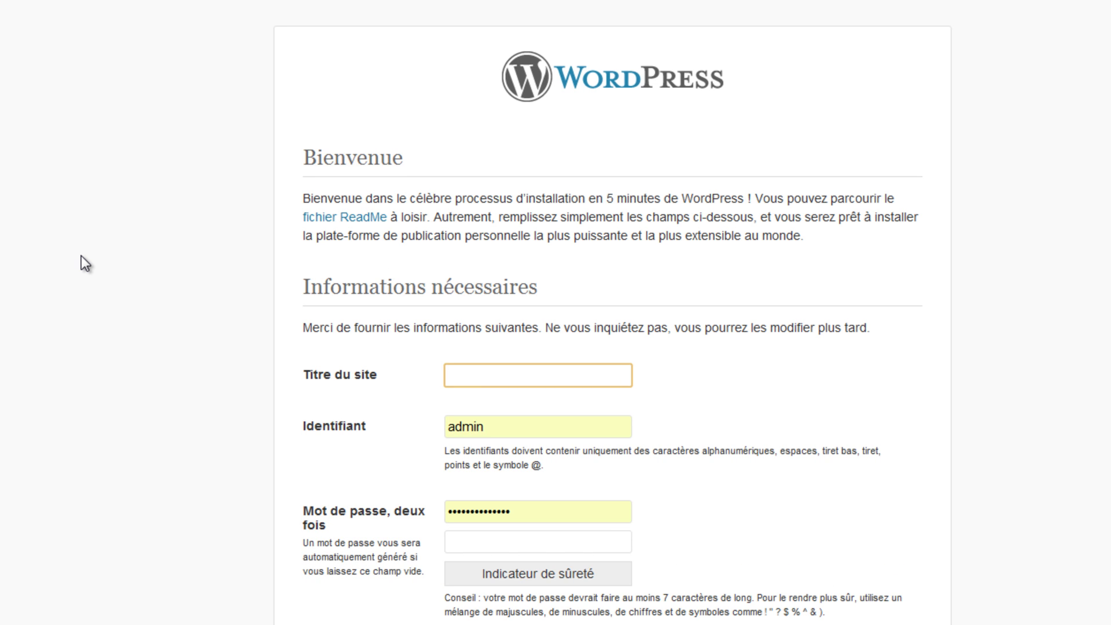
text(test)
drag(499, 425, 439, 416)
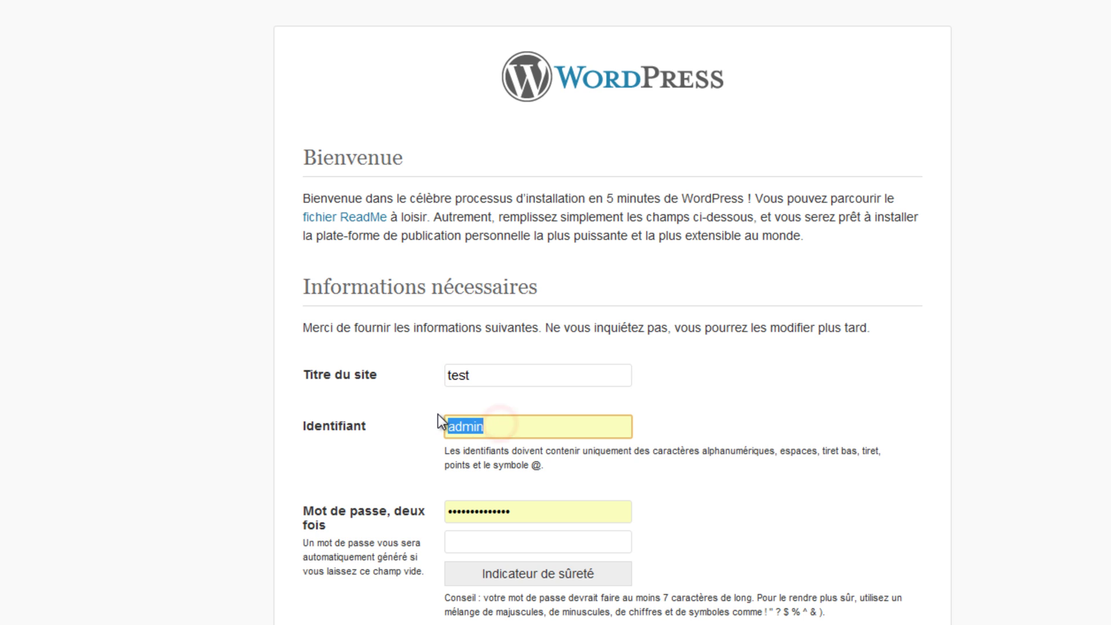
text(test2)
Enter and confirm the admin password, add the contact e-mail, and install WordPress
key(Tab)
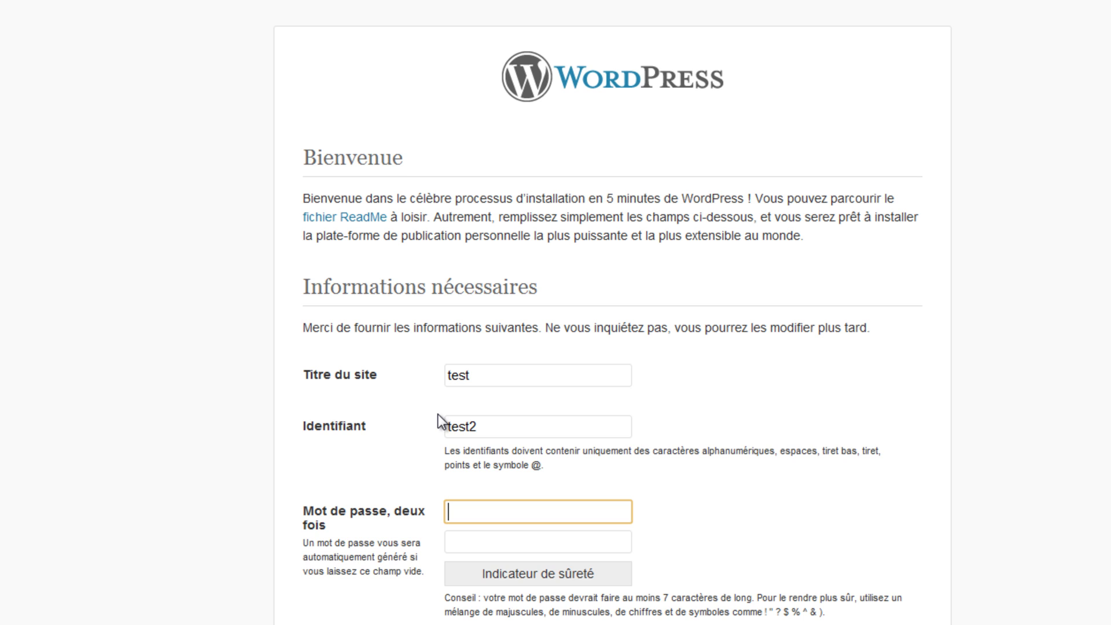
text(te)
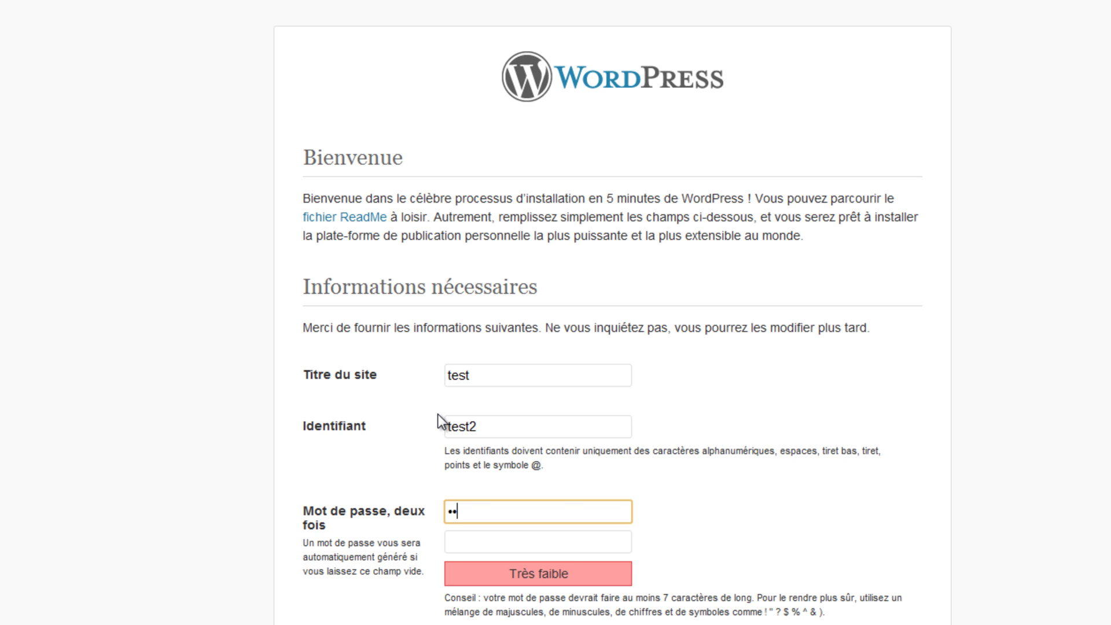
text(••••••••••)
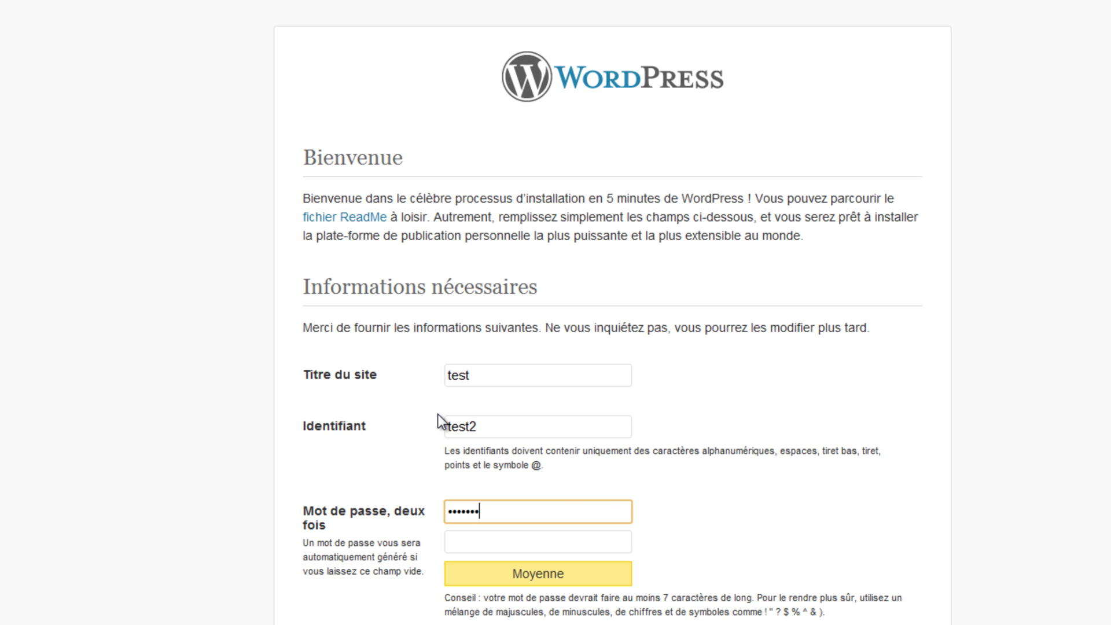
key(Tab)
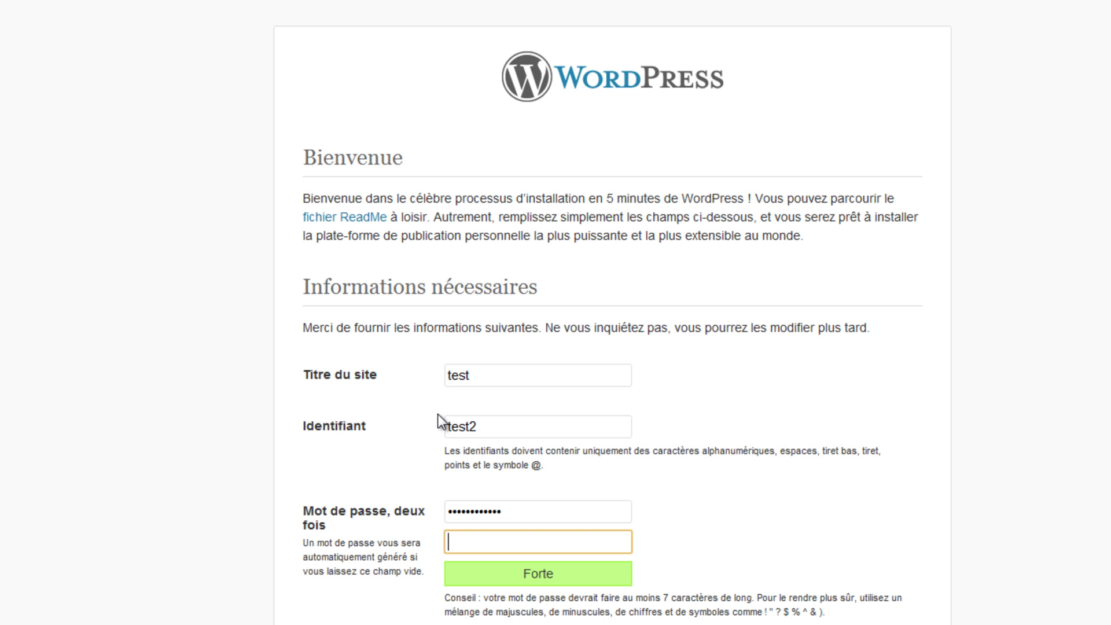
text(••••••••••)
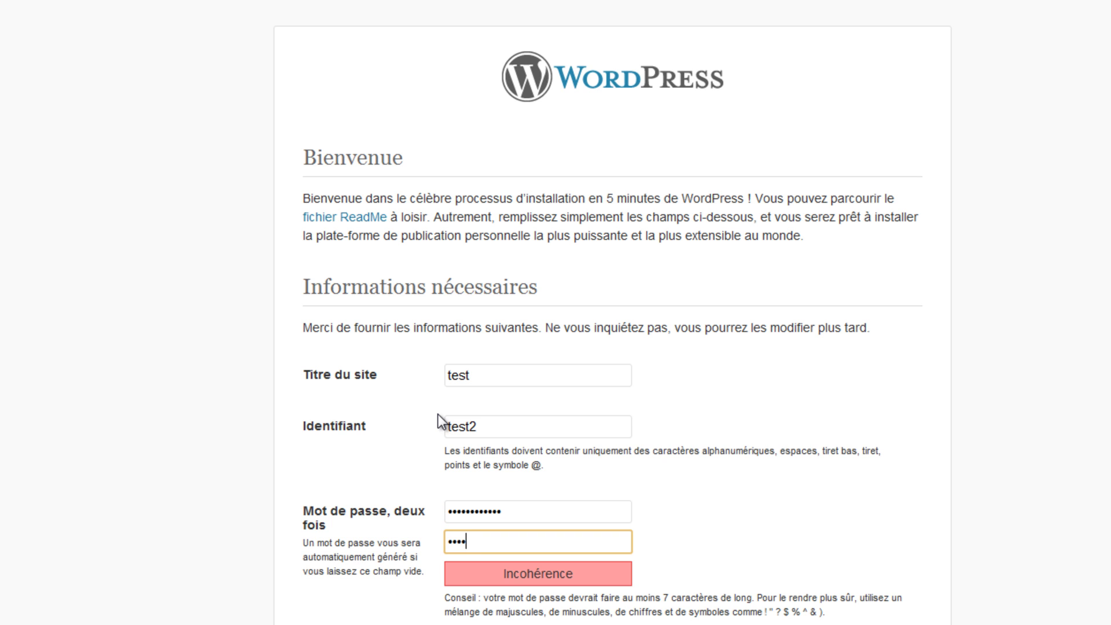
text(••)
scroll(438, 405, down, 5)
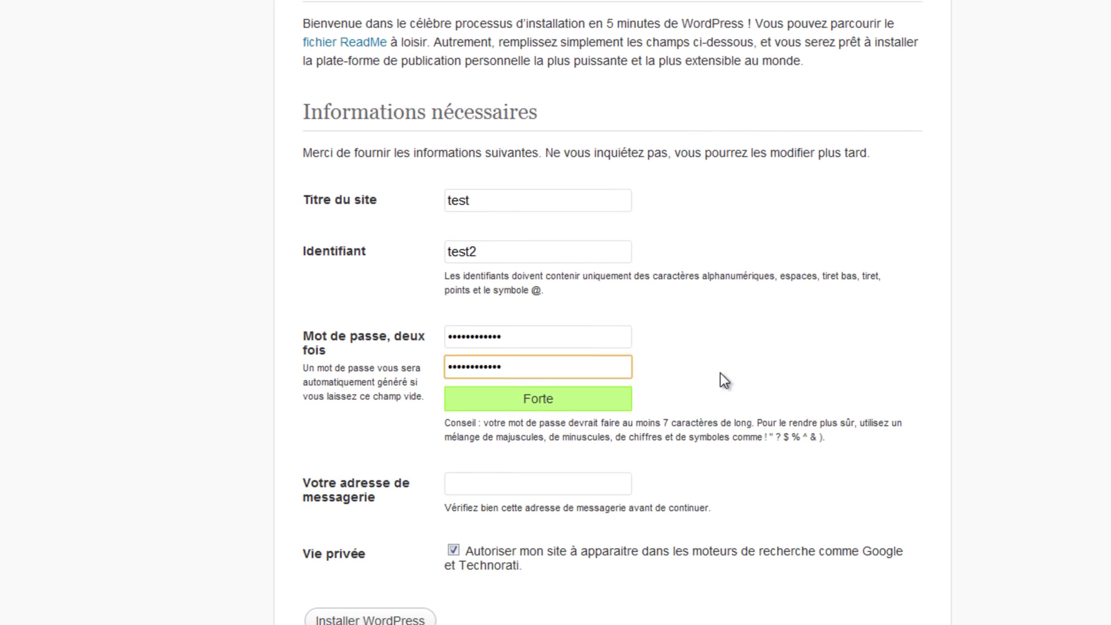
click(499, 425)
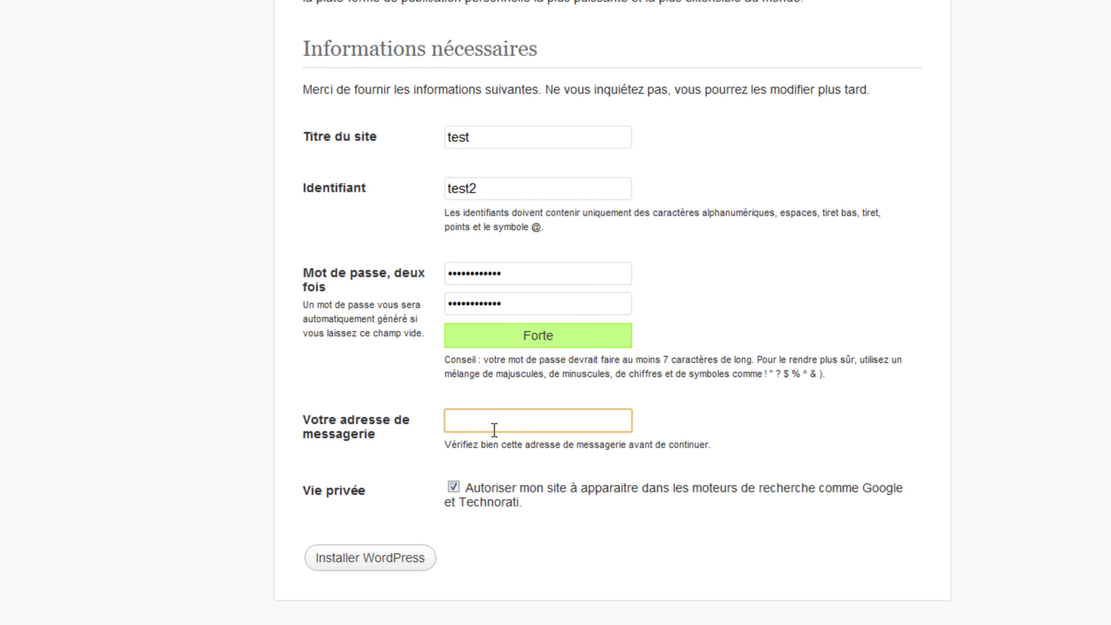
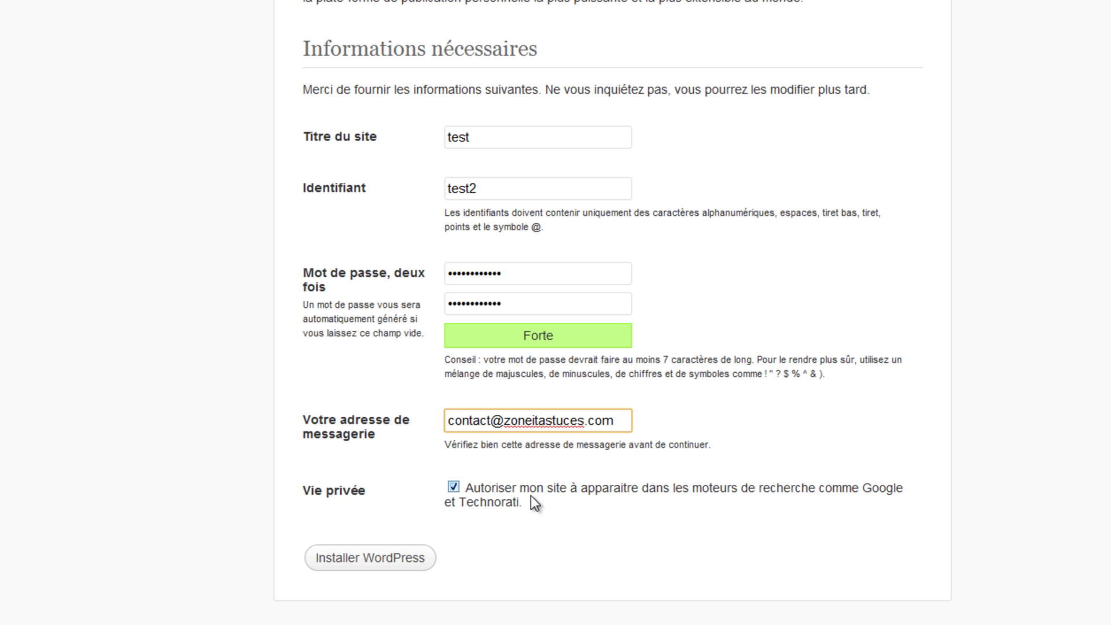
click(347, 566)
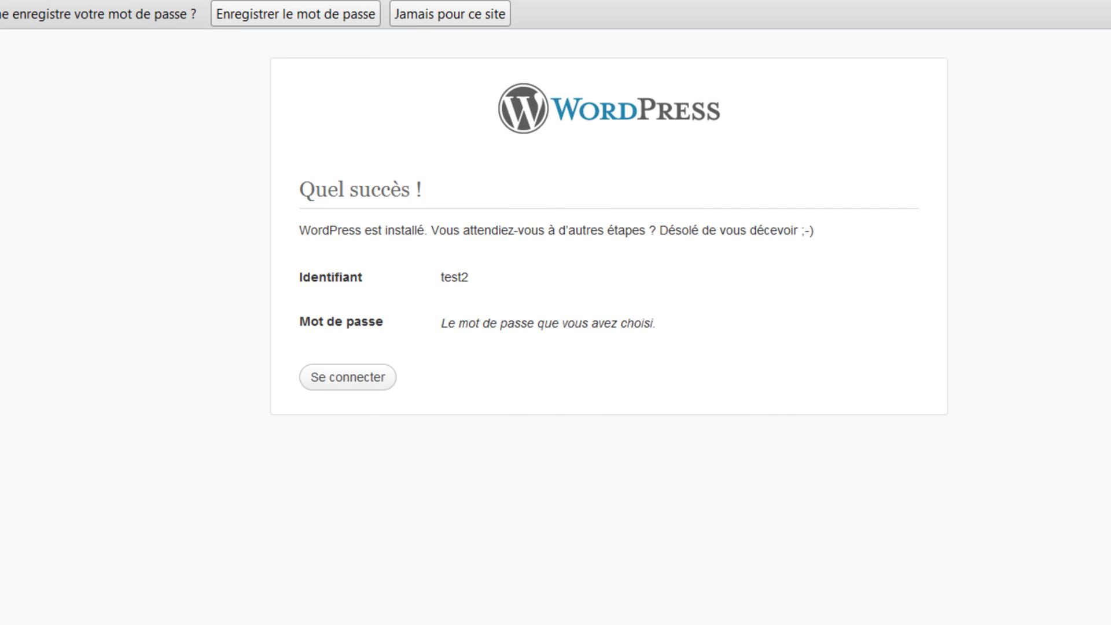
On the login page, enter the new account's username and password
click(329, 381)
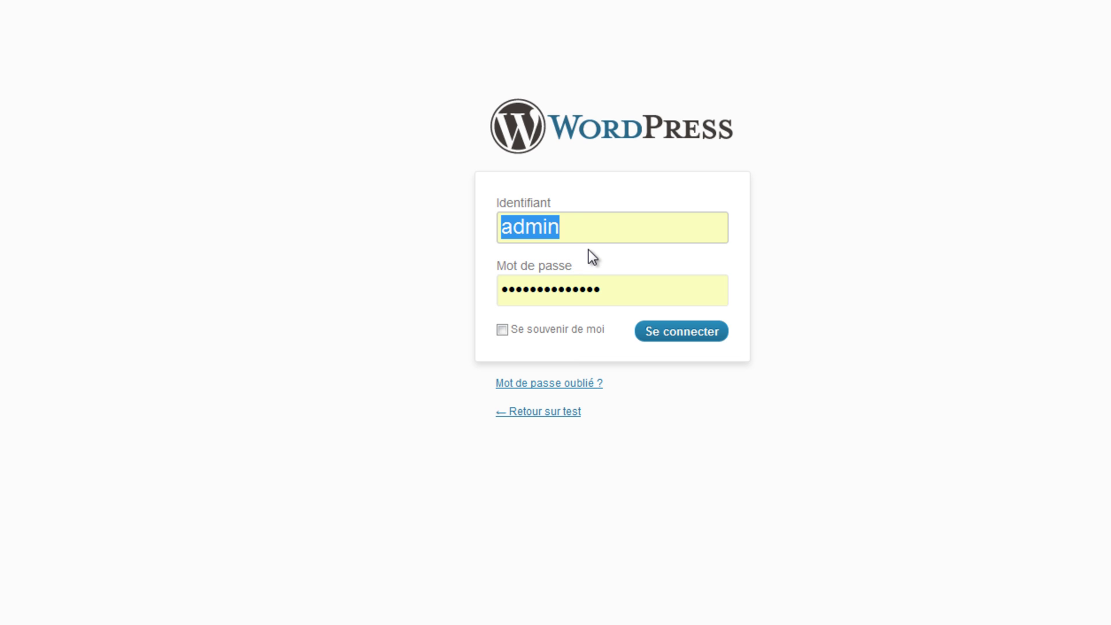
text(test)
key(Tab)
text(•••••••••)
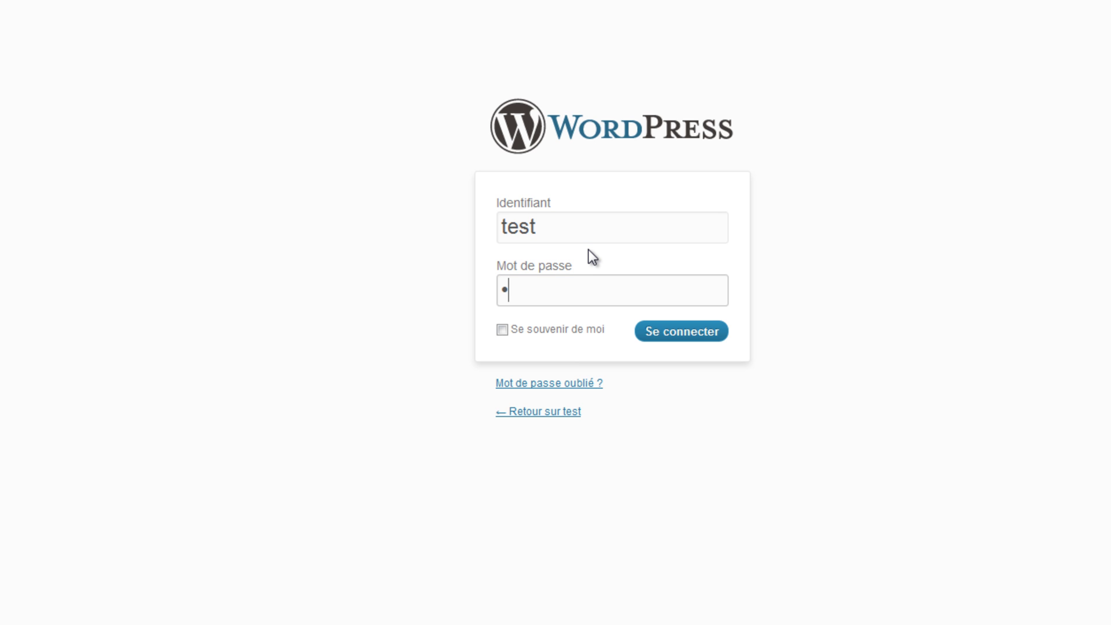
text(•••)
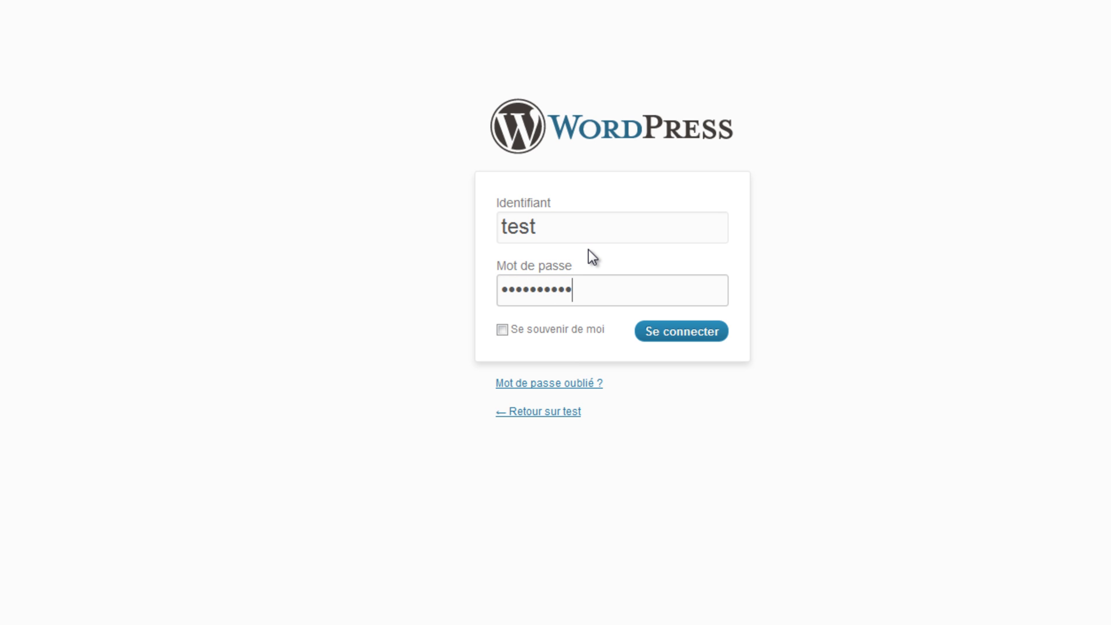
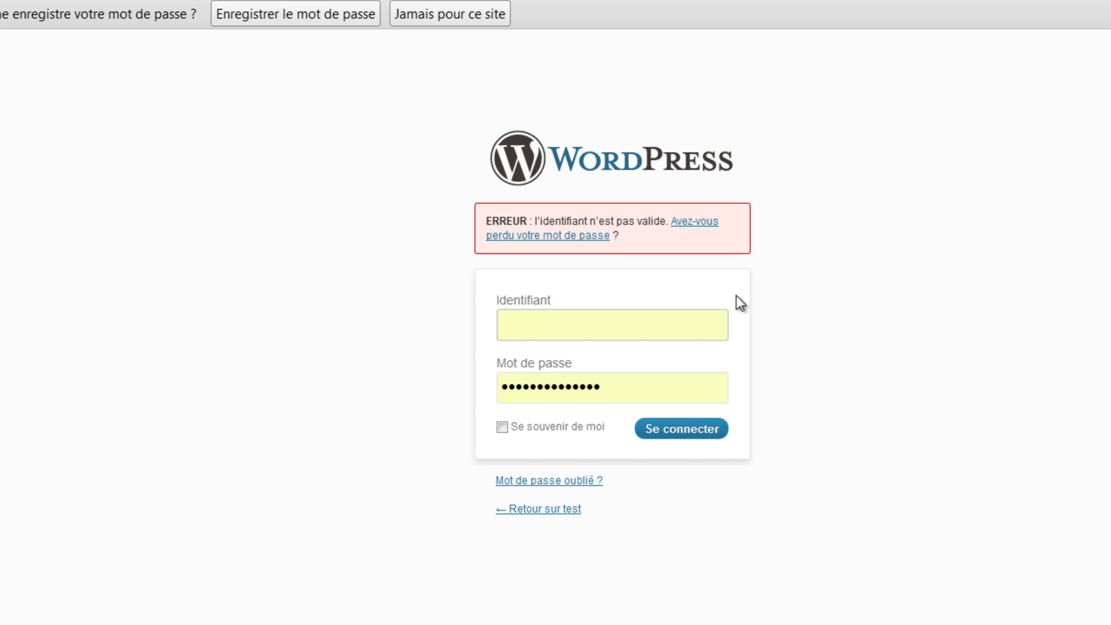
Log in with the corrected admin username and its password to reach the Tableau de bord
text(test2)
key(Tab)
text(•••••••••)
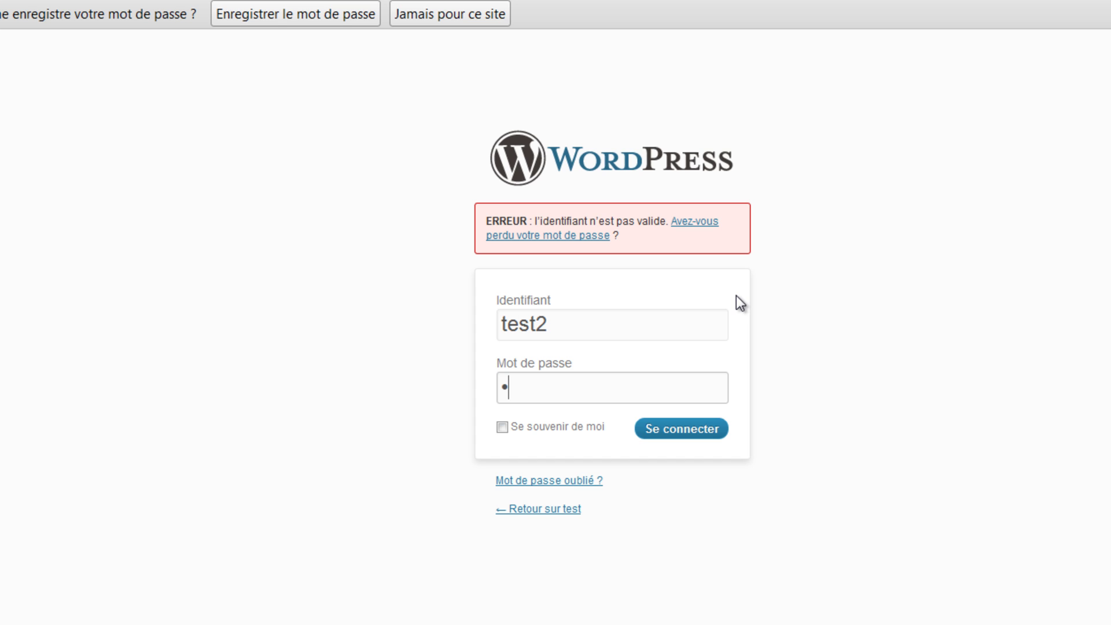
text(•••)
click(675, 433)
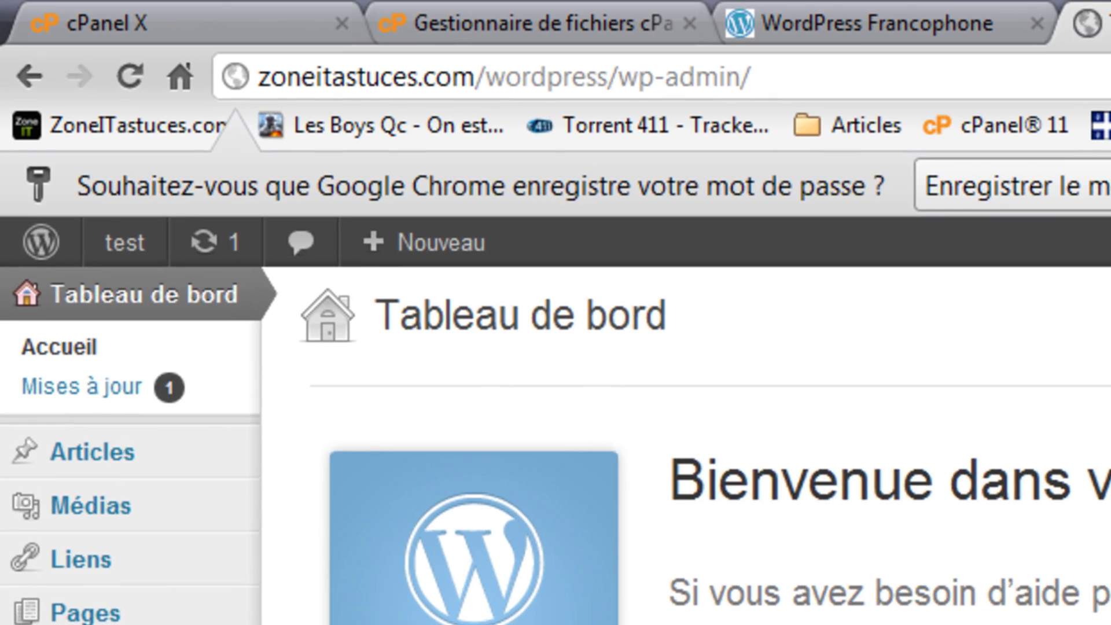
Load zoneitastuces.com/wordpress/ in a new tab to view the live 'test' site
key(ctrl+t)
text(zoneitastuces.com)
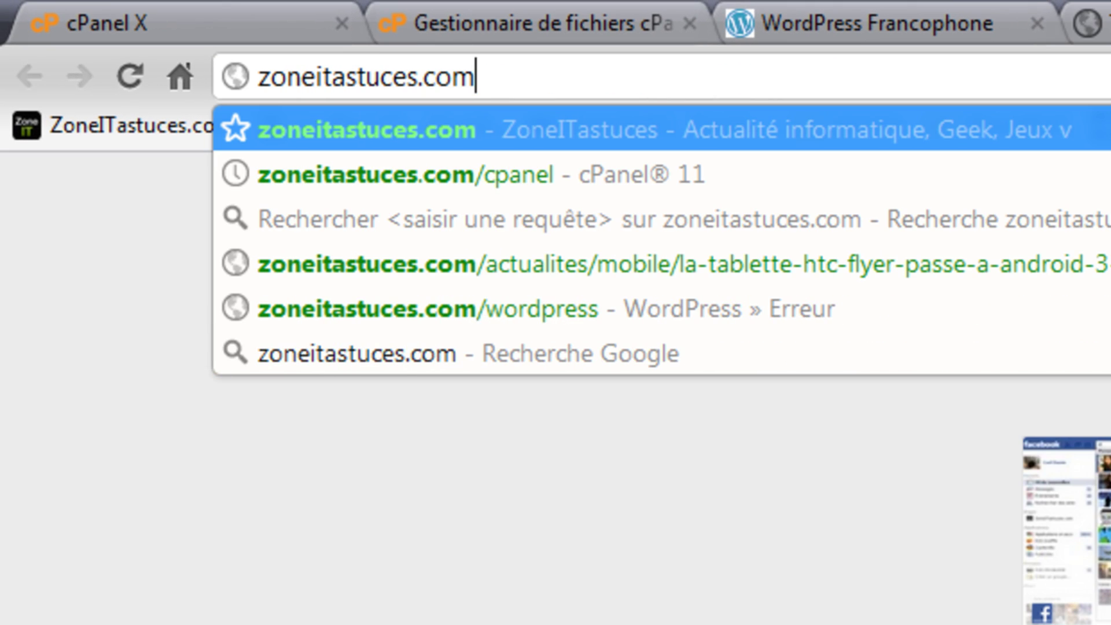
text(/wo)
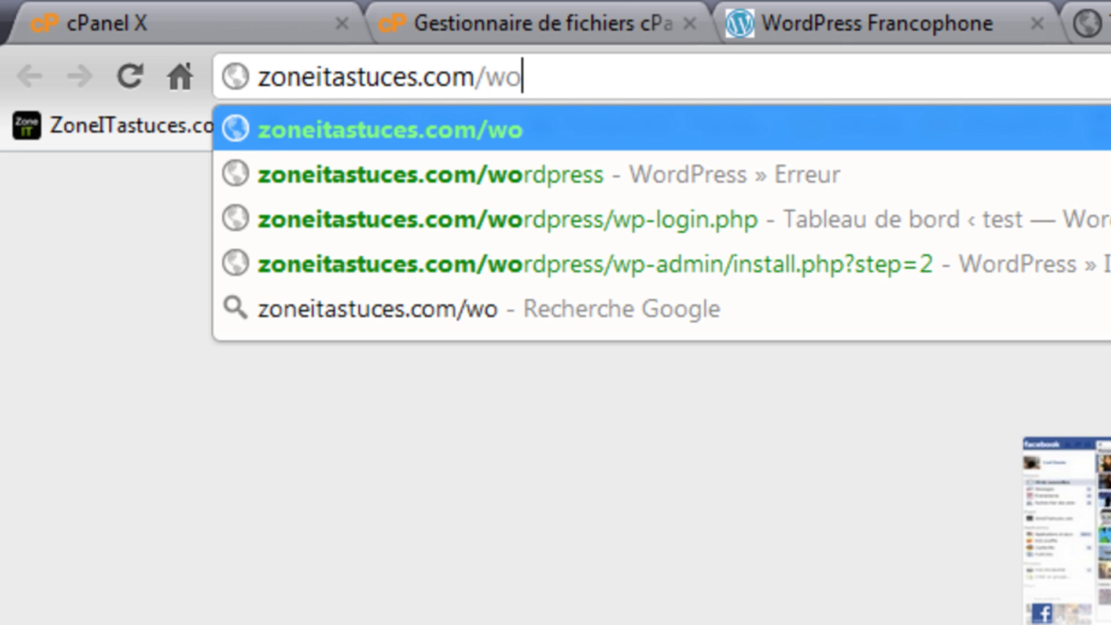
key(Down)
key(Return)
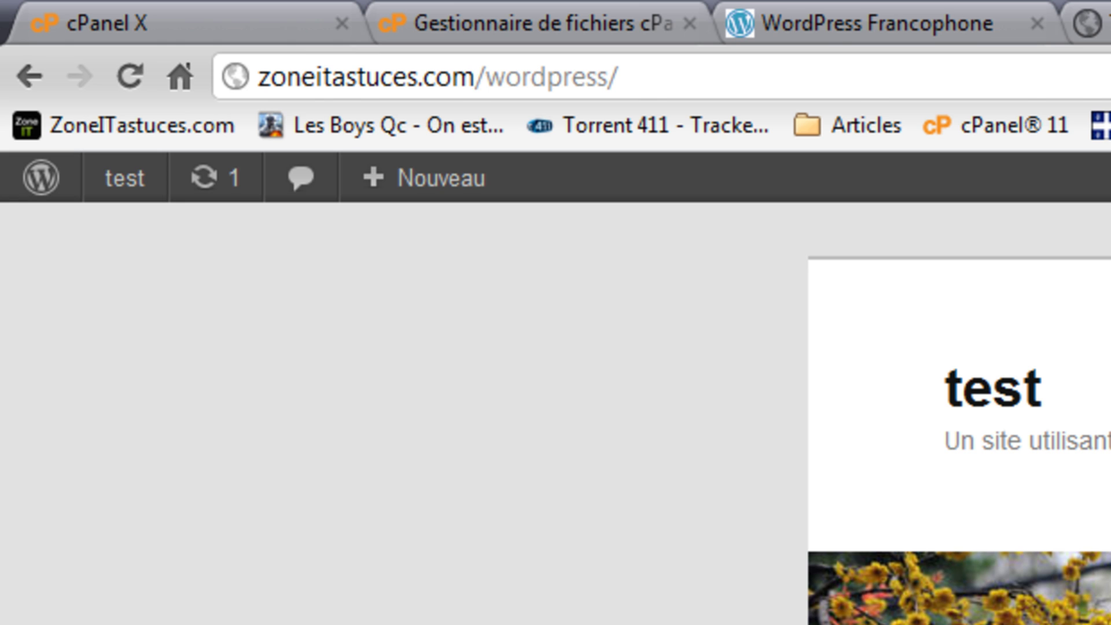